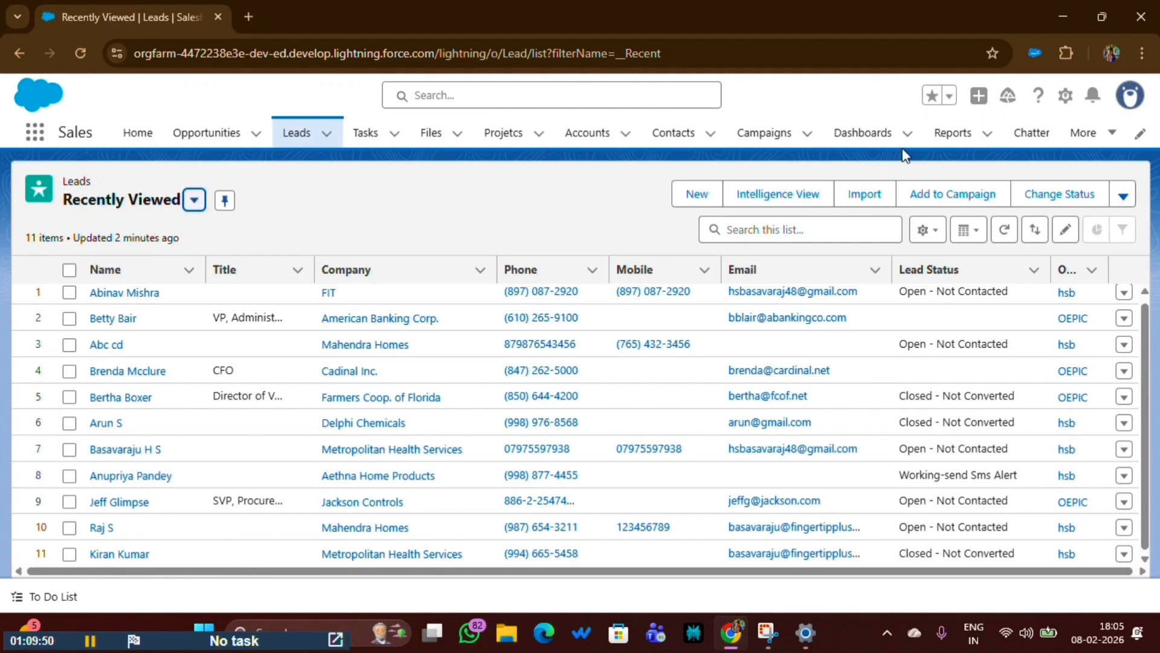
Open the first recently viewed receipt record and examine its Approved Status and Receipt Date fields.
{"action": "left_click", "coordinate": [1083, 134]}
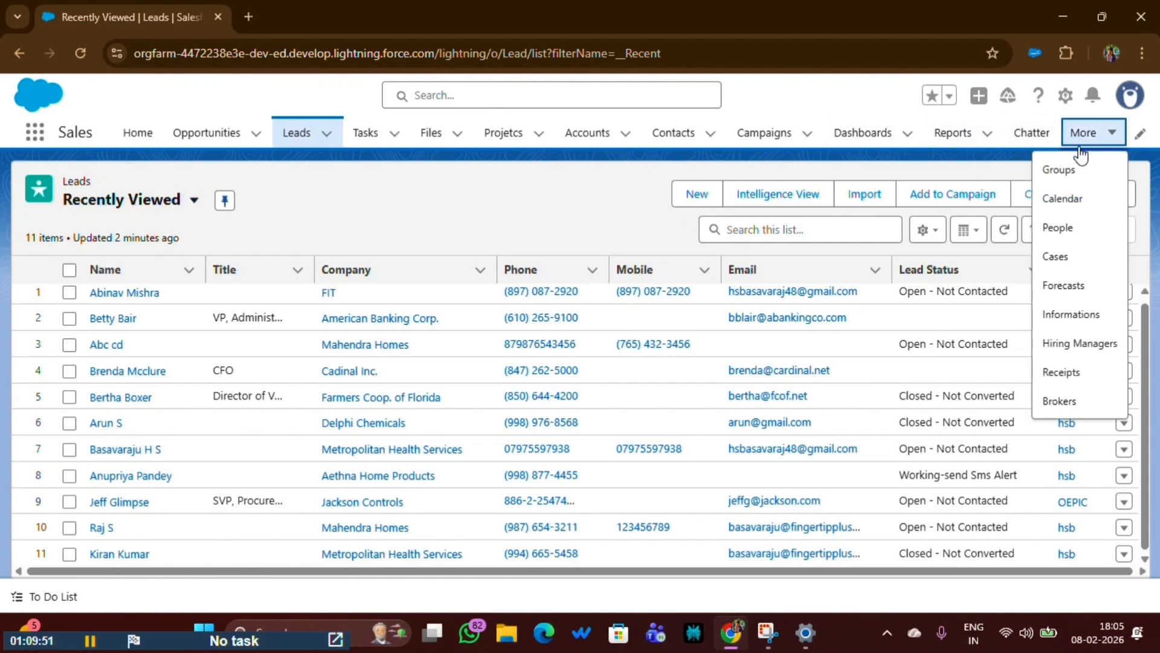
{"action": "left_click", "coordinate": [1060, 372]}
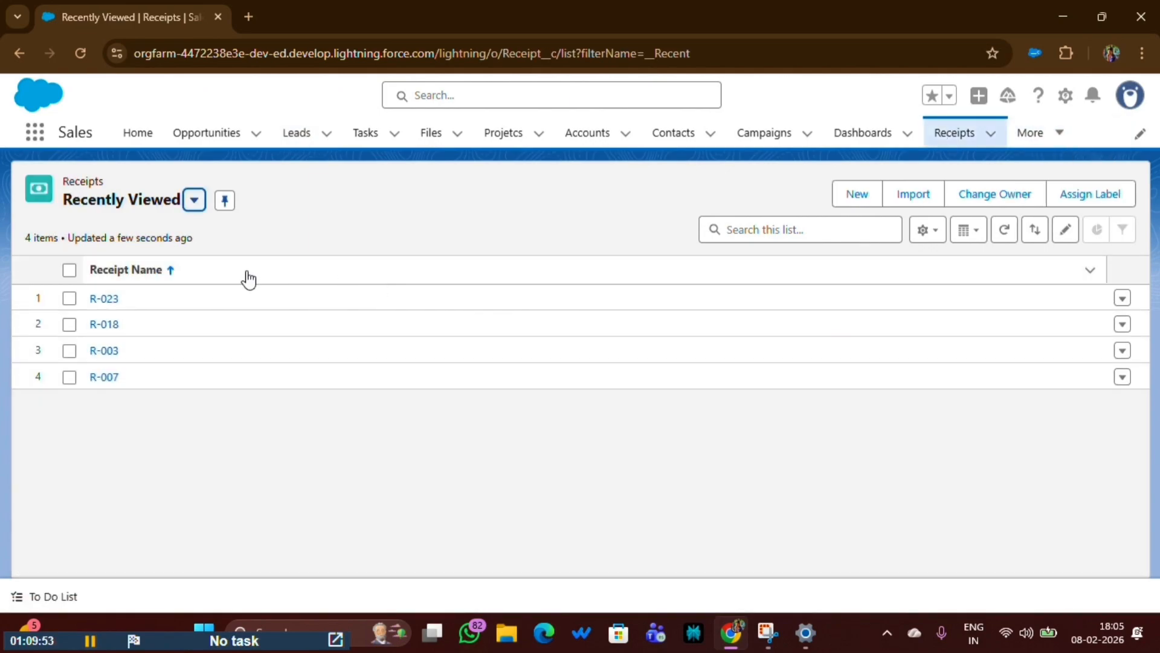
{"action": "left_click", "coordinate": [109, 299]}
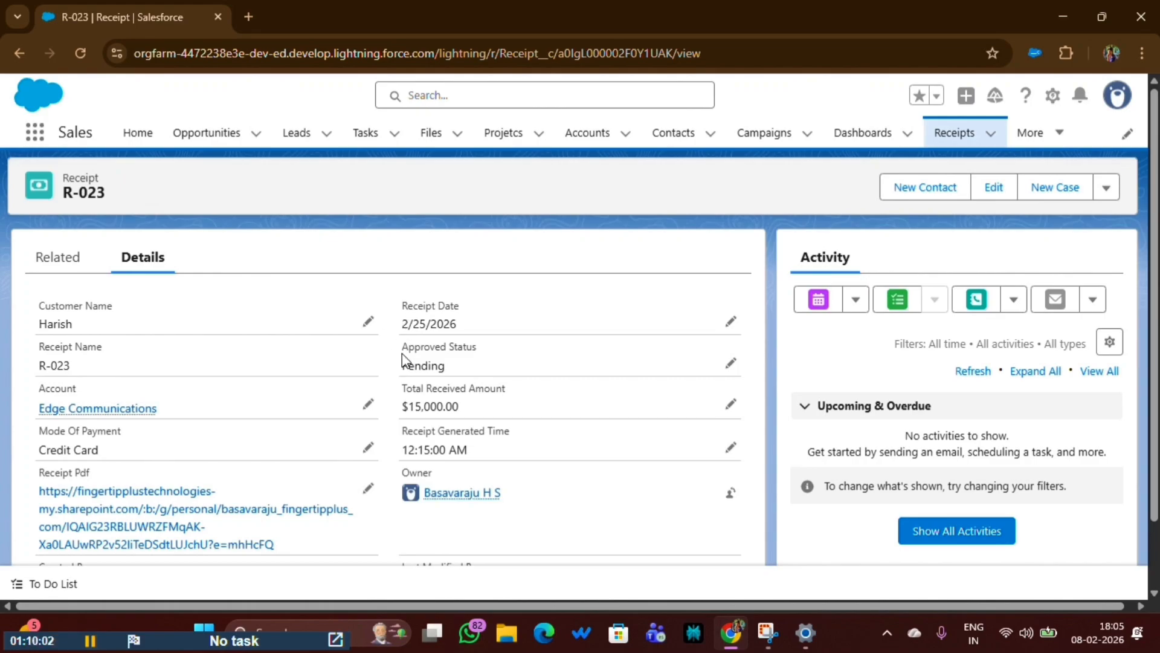
{"action": "left_click_drag", "start_coordinate": [401, 346], "coordinate": [492, 353]}
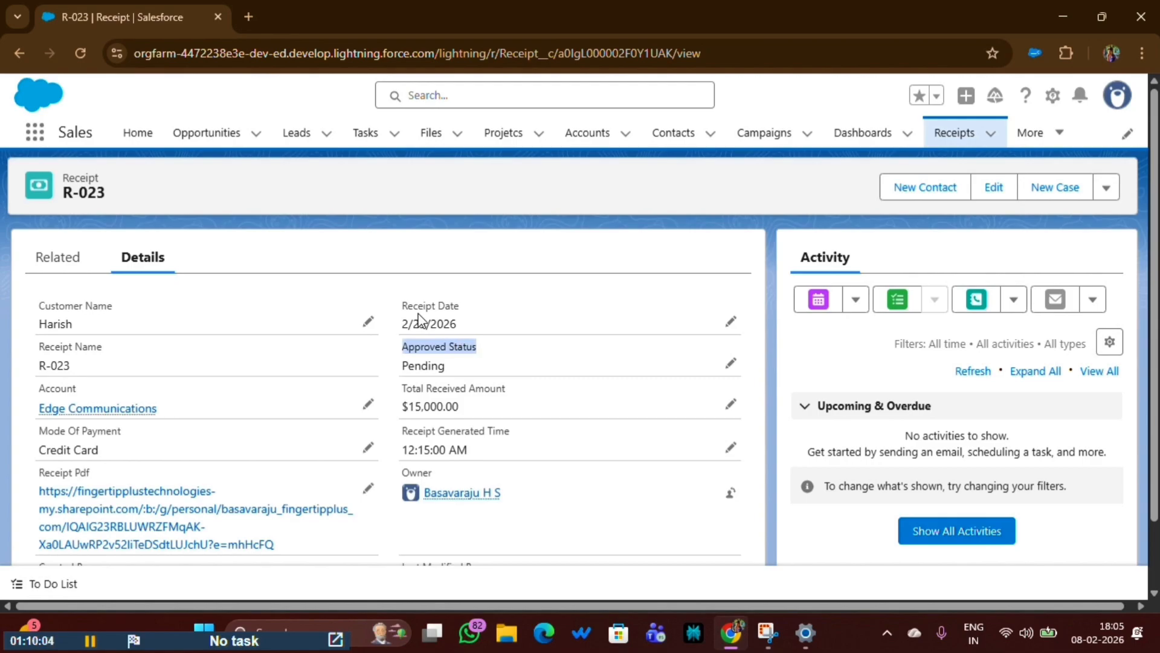
{"action": "left_click_drag", "start_coordinate": [402, 305], "coordinate": [466, 310]}
{"action": "left_click", "coordinate": [468, 315]}
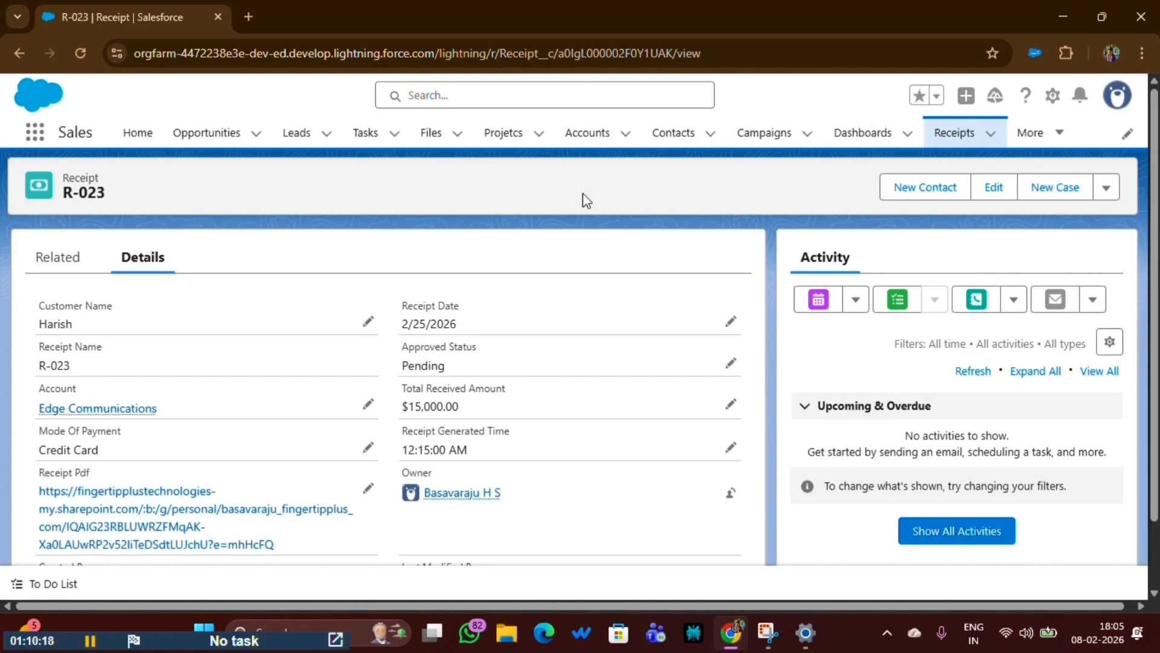
Open the fields and relationships of the Receipt object in Setup and start a new custom field.
{"action": "left_click", "coordinate": [1054, 97]}
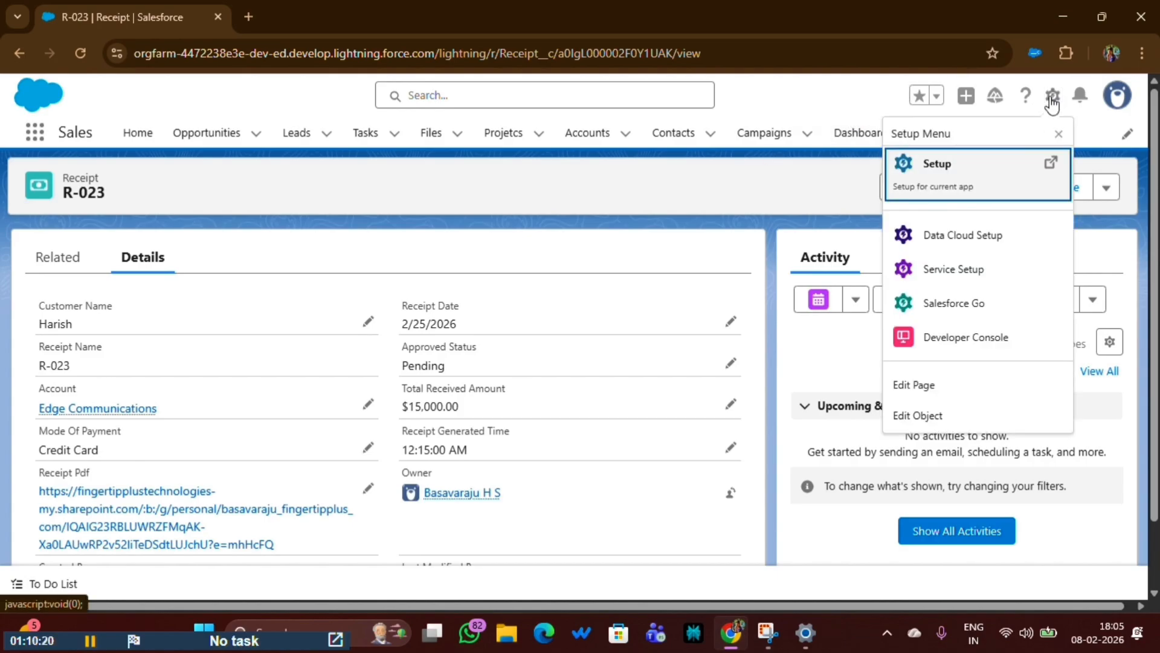
{"action": "left_click", "coordinate": [945, 183]}
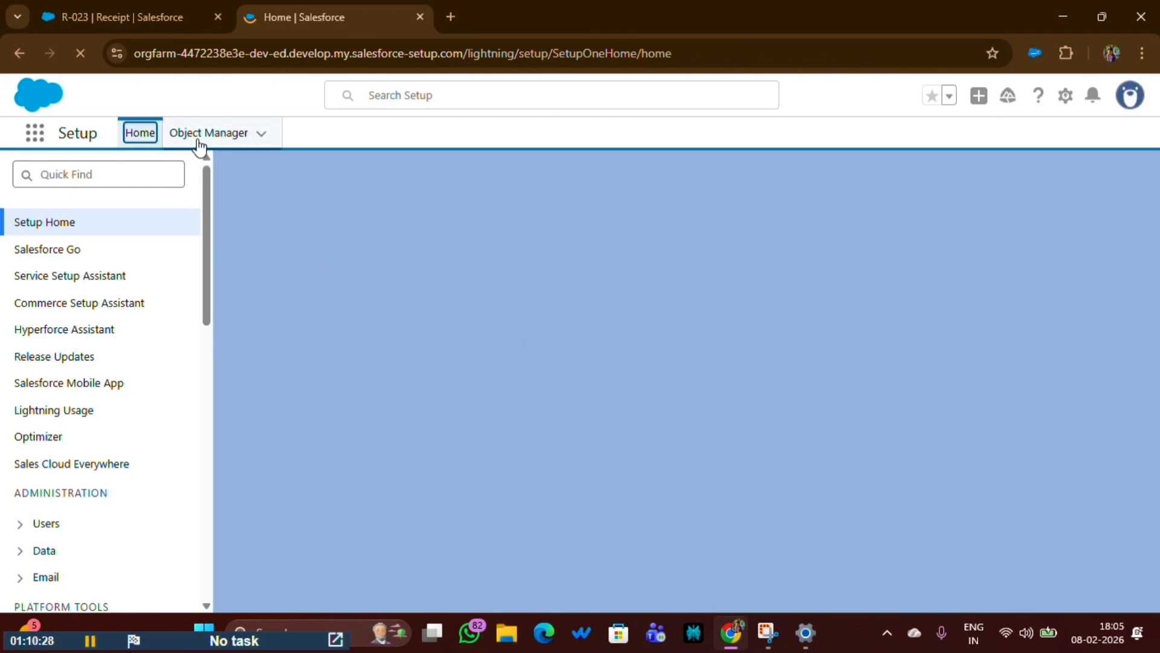
{"action": "left_click", "coordinate": [199, 145]}
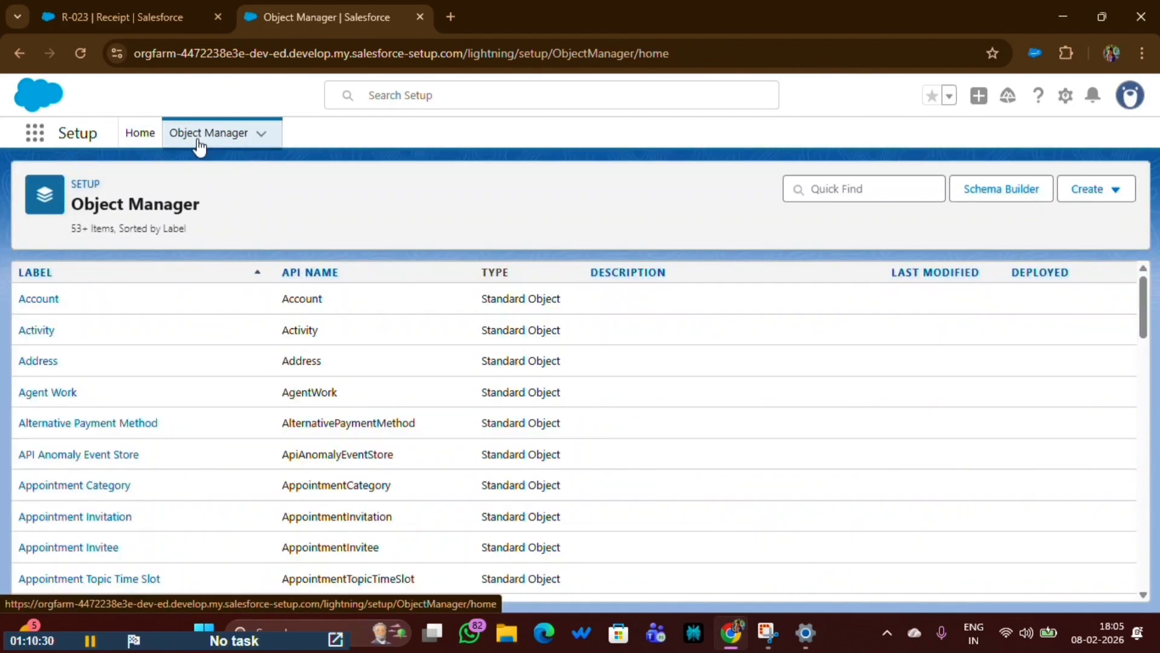
{"action": "left_click", "coordinate": [849, 189]}
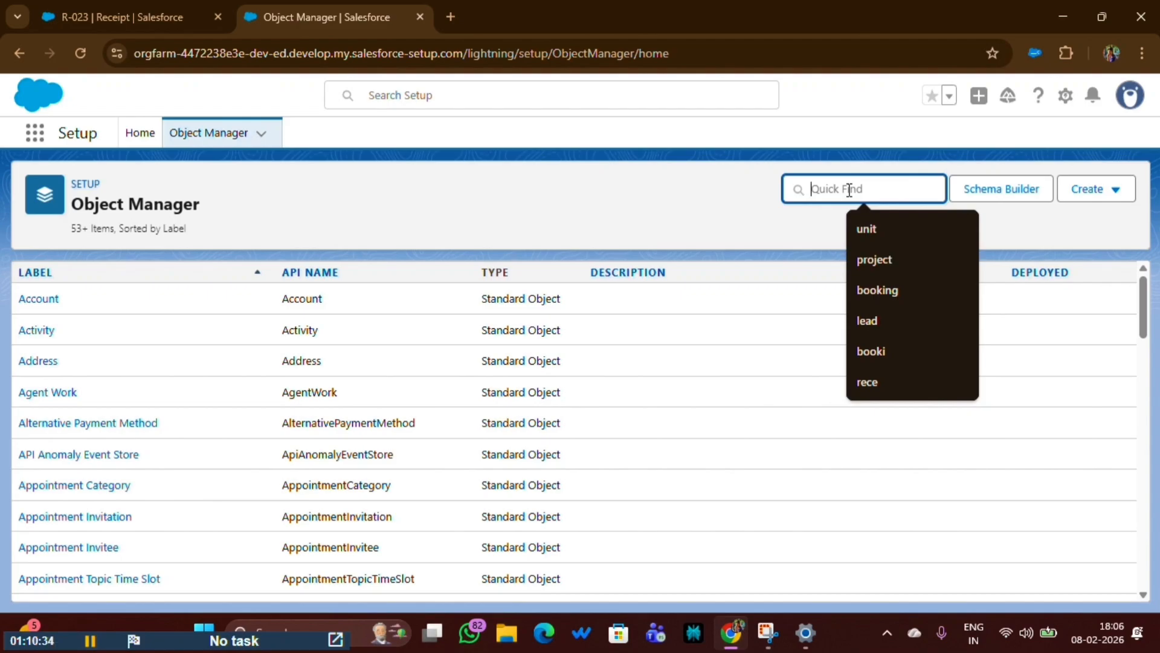
{"action": "type", "text": "rece"}
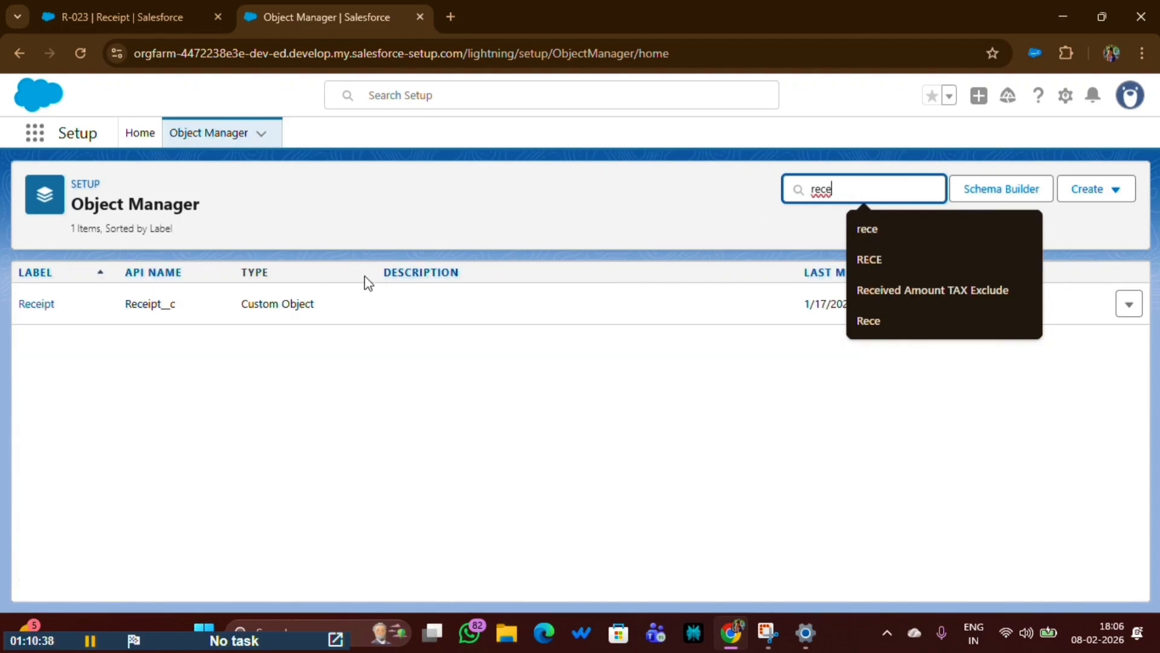
{"action": "left_click", "coordinate": [30, 301]}
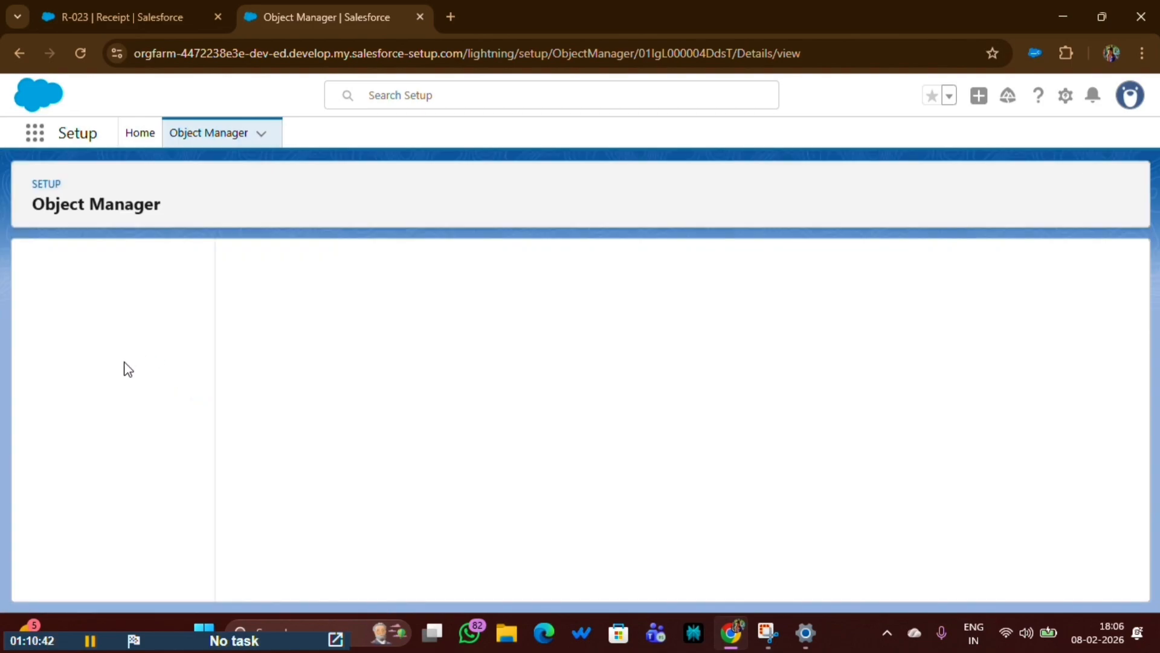
{"action": "left_click", "coordinate": [72, 305]}
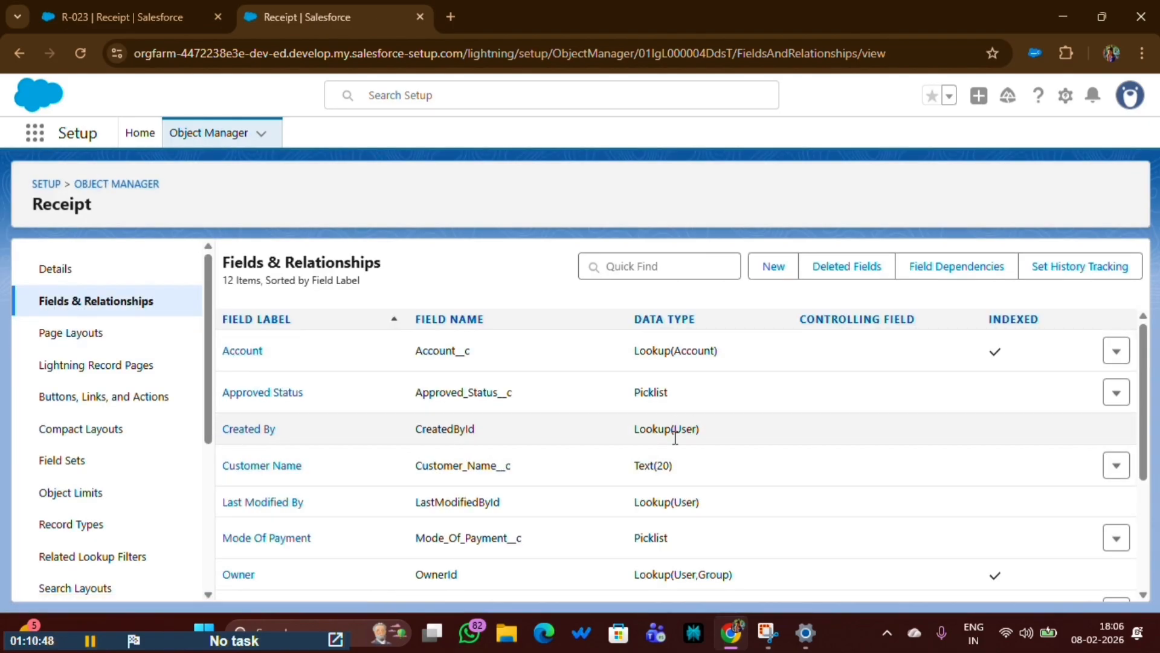
{"action": "left_click", "coordinate": [775, 269]}
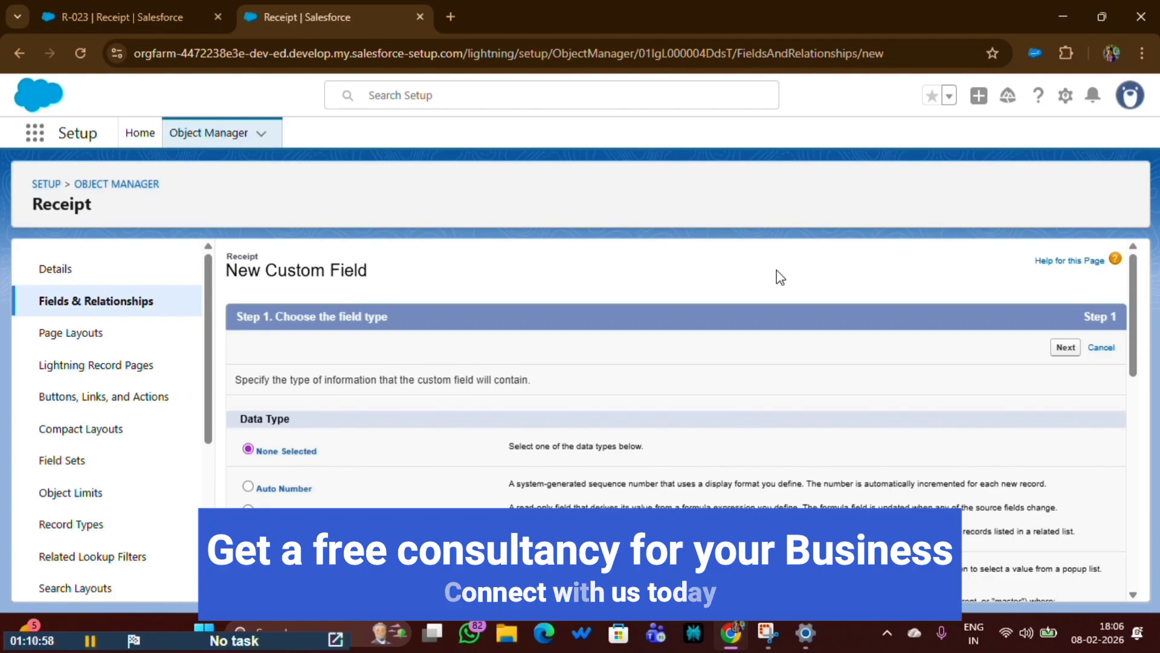
Examine the available custom field data types, comparing Date with Date/Time and reading the Date description.
{"action": "scroll", "coordinate": [325, 466], "scroll_direction": "down", "scroll_amount": 3}
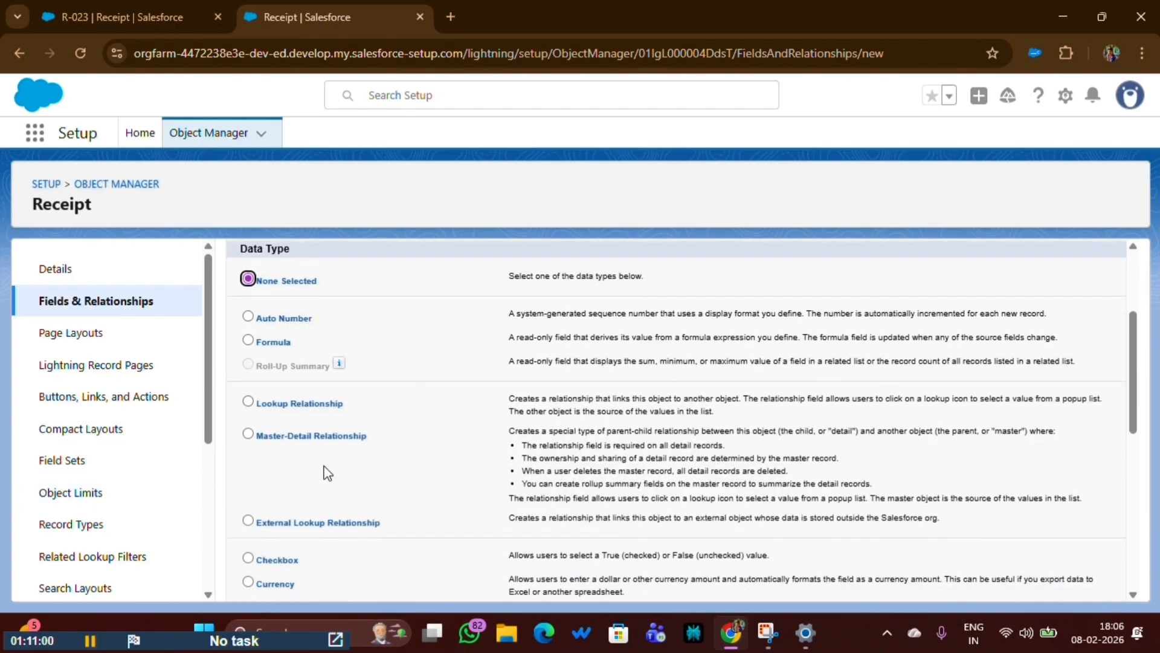
{"action": "scroll", "coordinate": [324, 464], "scroll_direction": "up", "scroll_amount": 3}
{"action": "left_click", "coordinate": [240, 417]}
{"action": "left_click_drag", "start_coordinate": [240, 420], "coordinate": [287, 415]}
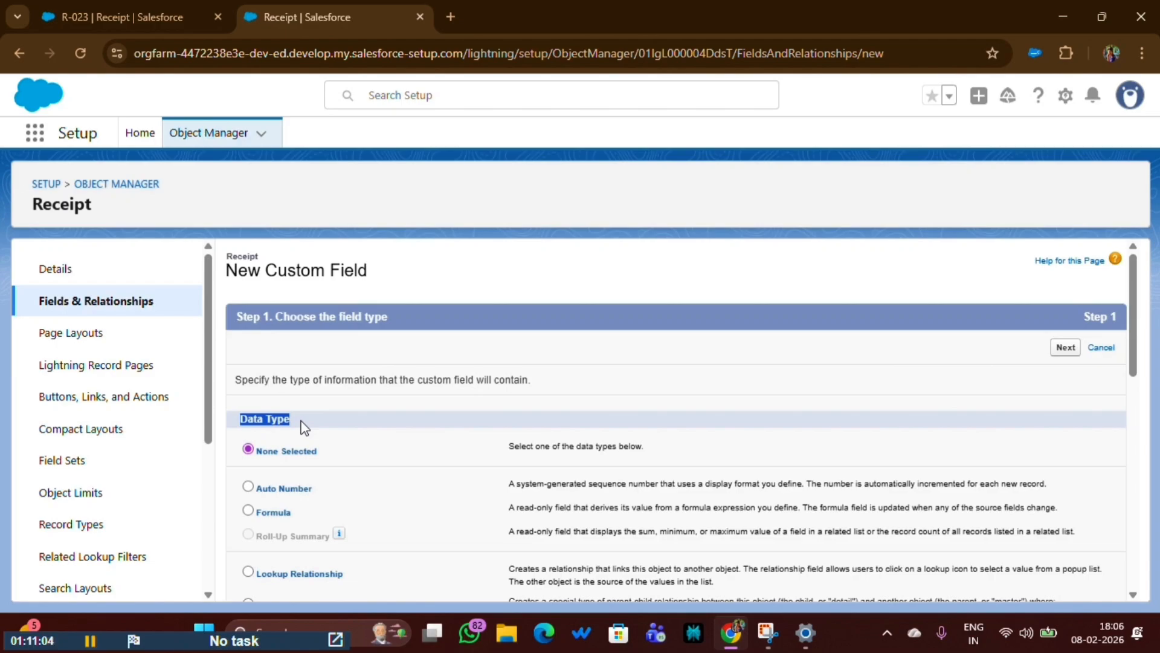
{"action": "scroll", "coordinate": [300, 423], "scroll_direction": "down", "scroll_amount": 6}
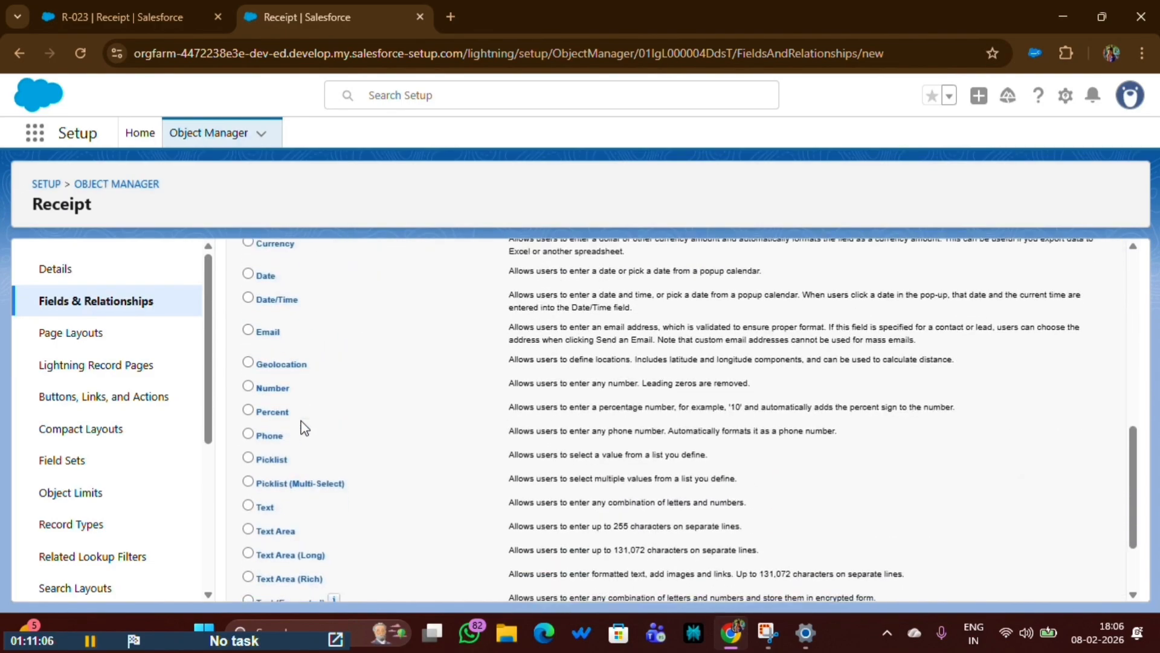
{"action": "left_click_drag", "start_coordinate": [253, 360], "coordinate": [329, 401]}
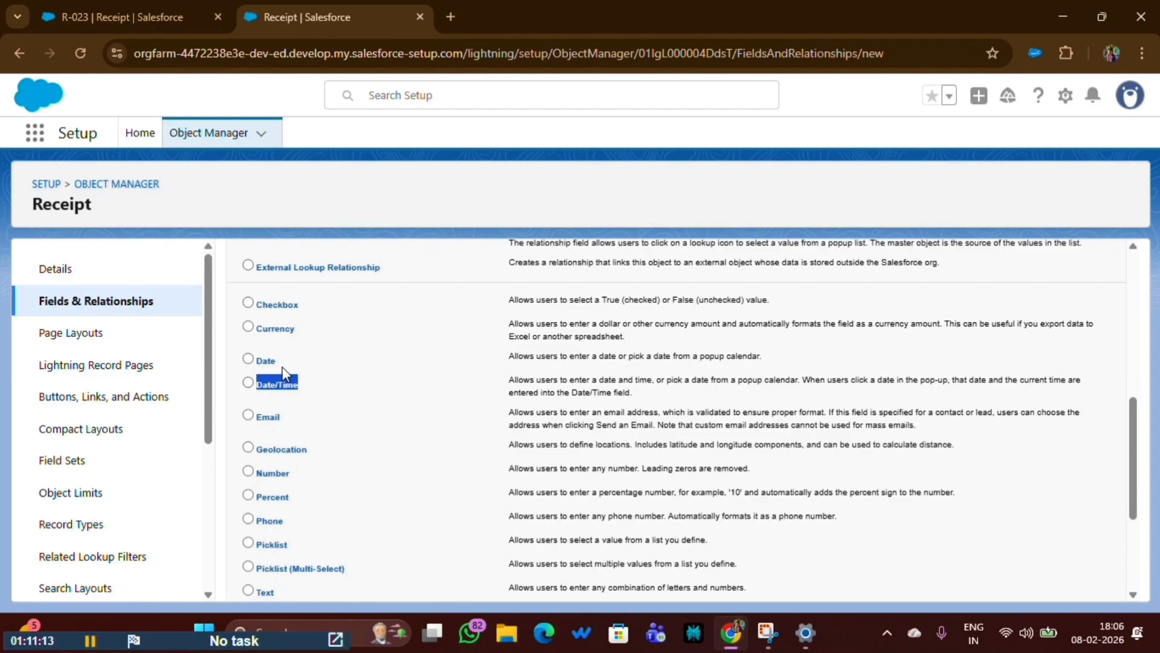
{"action": "left_click_drag", "start_coordinate": [280, 362], "coordinate": [261, 392]}
{"action": "left_click_drag", "start_coordinate": [261, 362], "coordinate": [296, 366]}
{"action": "left_click_drag", "start_coordinate": [310, 394], "coordinate": [253, 392]}
{"action": "left_click_drag", "start_coordinate": [281, 361], "coordinate": [255, 363]}
{"action": "left_click_drag", "start_coordinate": [305, 391], "coordinate": [255, 385]}
{"action": "left_click_drag", "start_coordinate": [509, 357], "coordinate": [706, 368]}
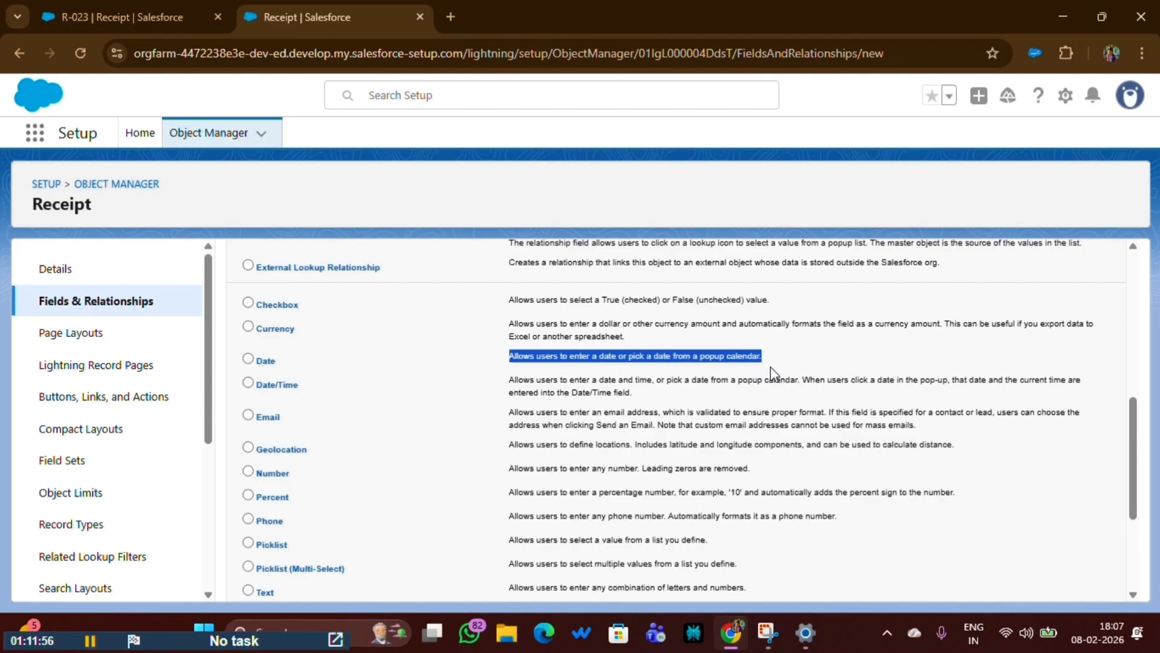
{"action": "left_click", "coordinate": [363, 369]}
Choose Date as the new field's data type and proceed to the field details.
{"action": "left_click", "coordinate": [248, 359]}
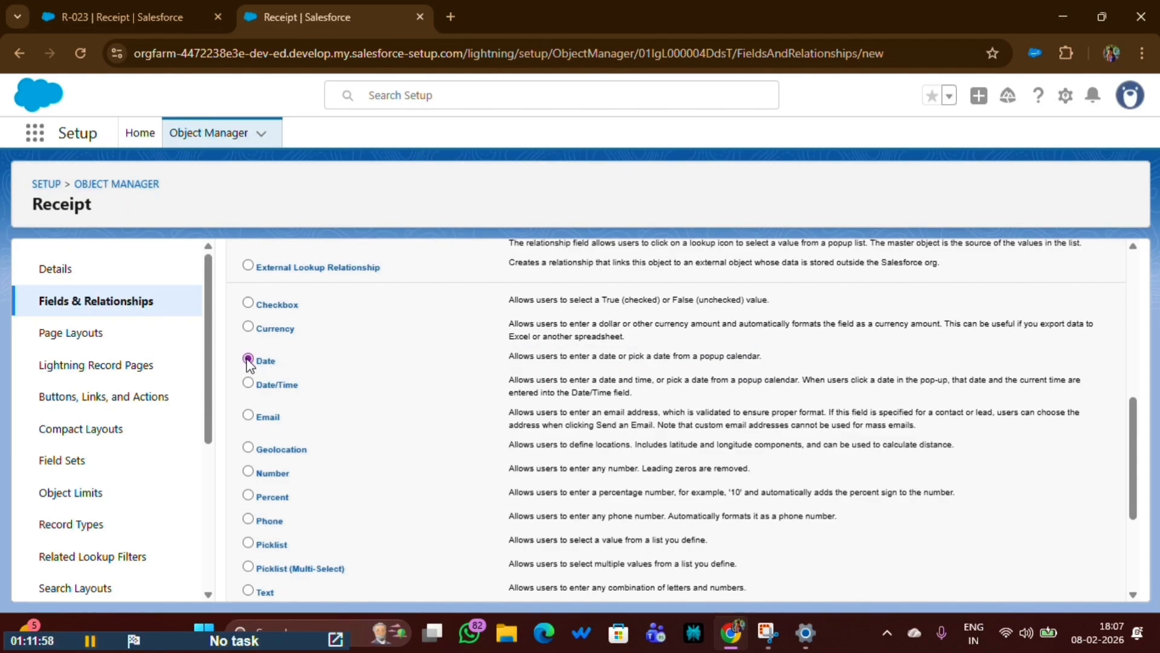
{"action": "scroll", "coordinate": [451, 354], "scroll_direction": "down", "scroll_amount": 3}
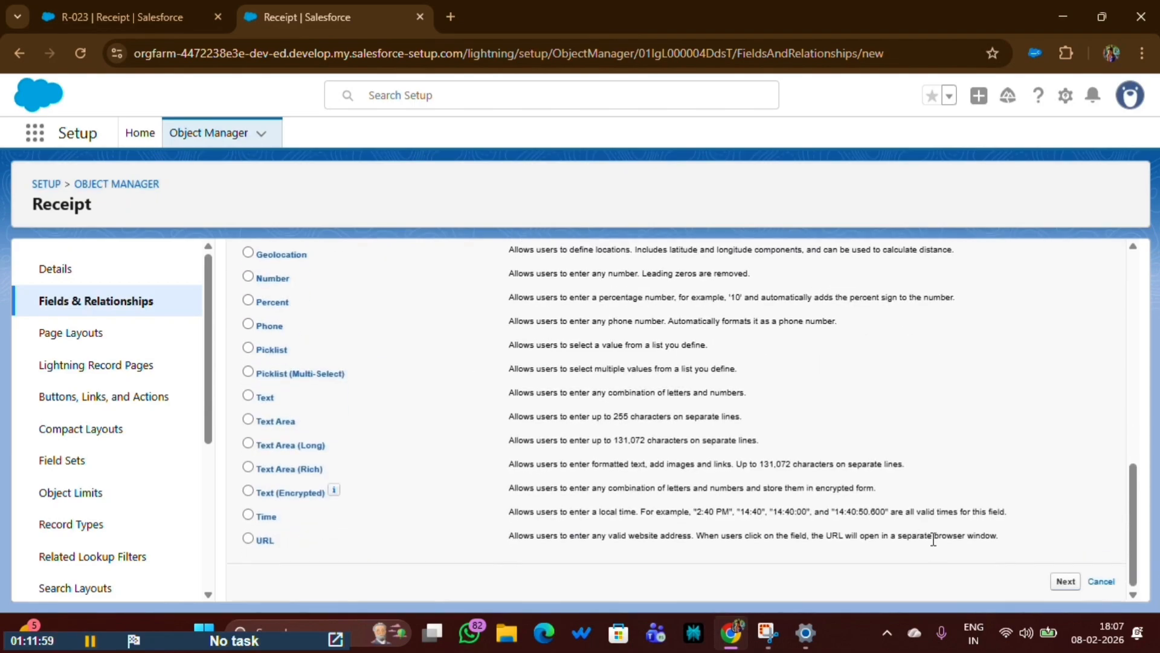
{"action": "left_click", "coordinate": [1066, 581]}
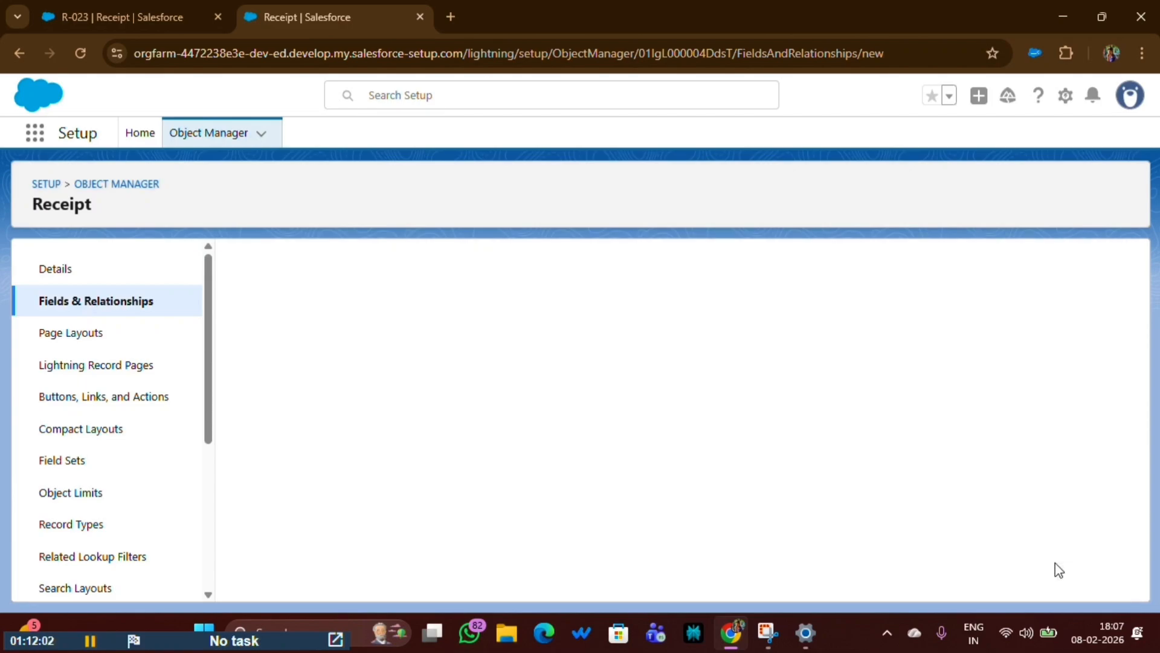
Label the field Approve Date with the field name Approve_Date and continue to field-level security.
{"action": "left_click", "coordinate": [416, 383]}
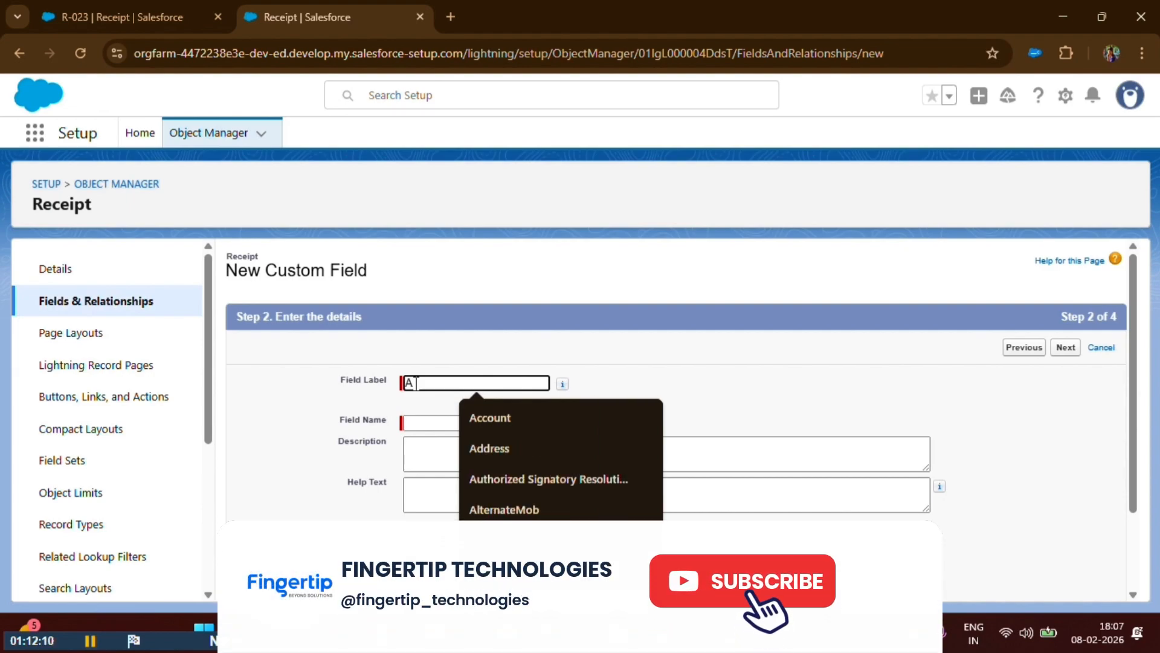
{"action": "type", "text": "Approve "}
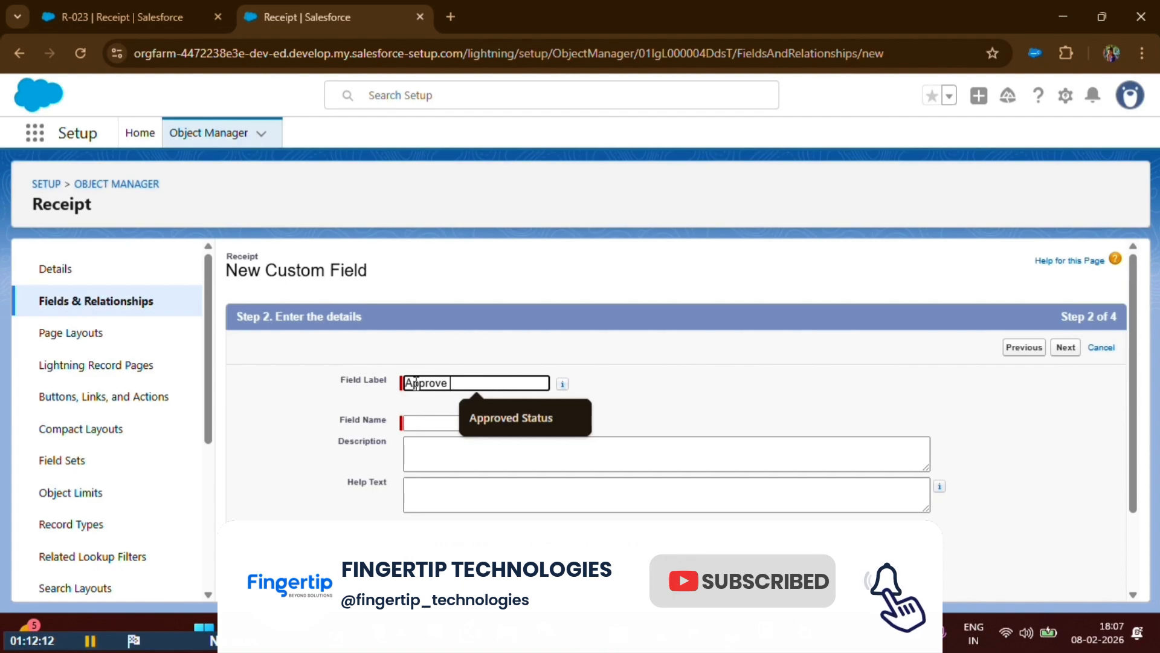
{"action": "type", "text": "Date"}
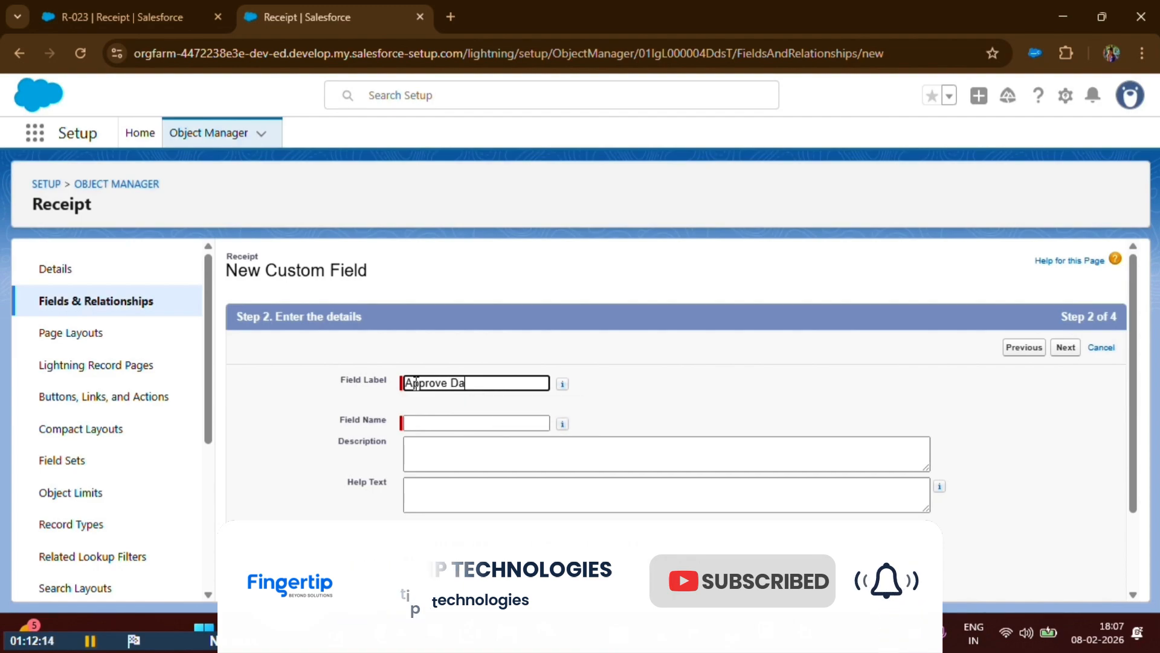
{"action": "left_click", "coordinate": [430, 419]}
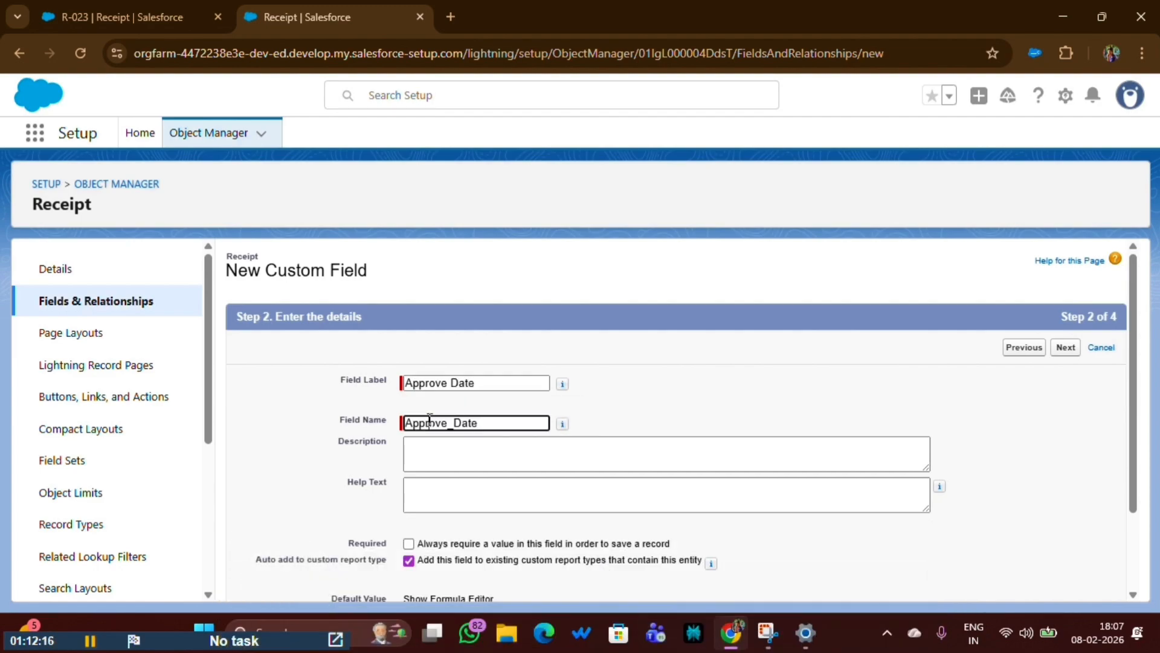
{"action": "scroll", "coordinate": [682, 419], "scroll_direction": "down", "scroll_amount": 2}
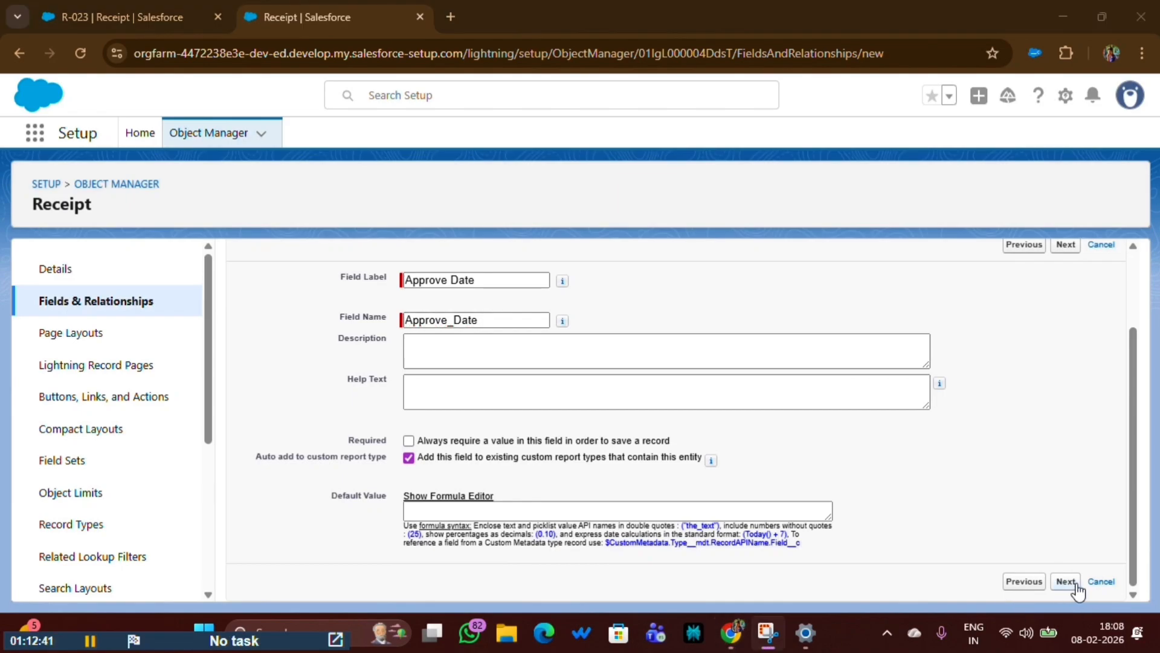
{"action": "left_click", "coordinate": [1075, 585]}
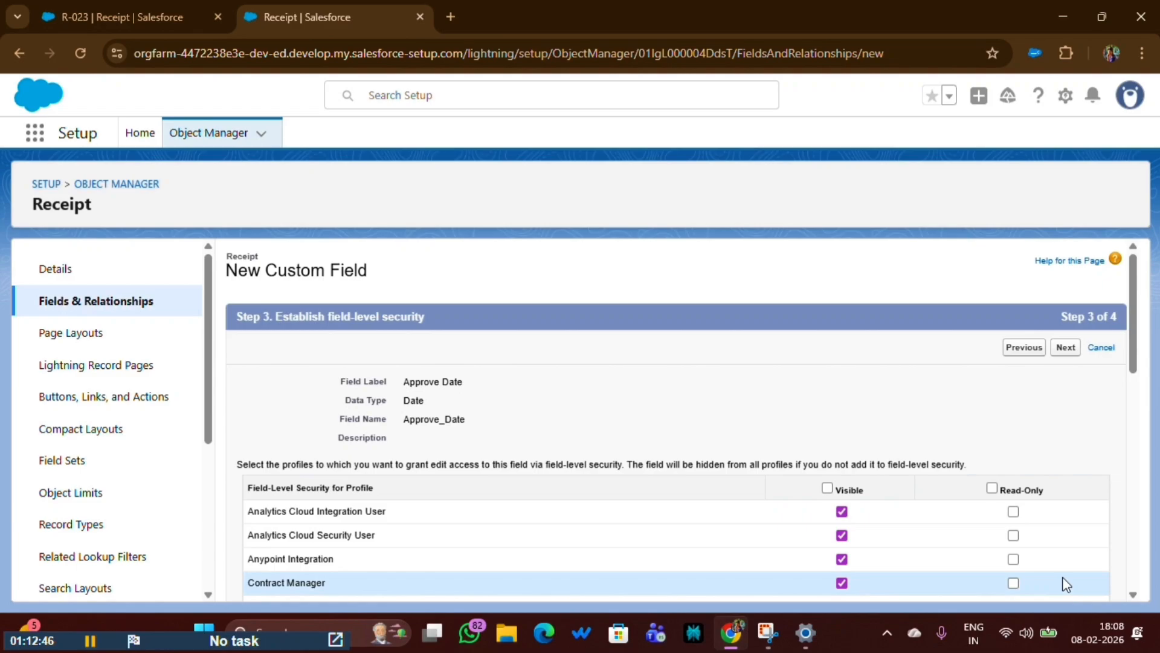
Make the Approve Date field visible to all profiles and continue to the page layout assignment.
{"action": "scroll", "coordinate": [521, 362], "scroll_direction": "down", "scroll_amount": 3}
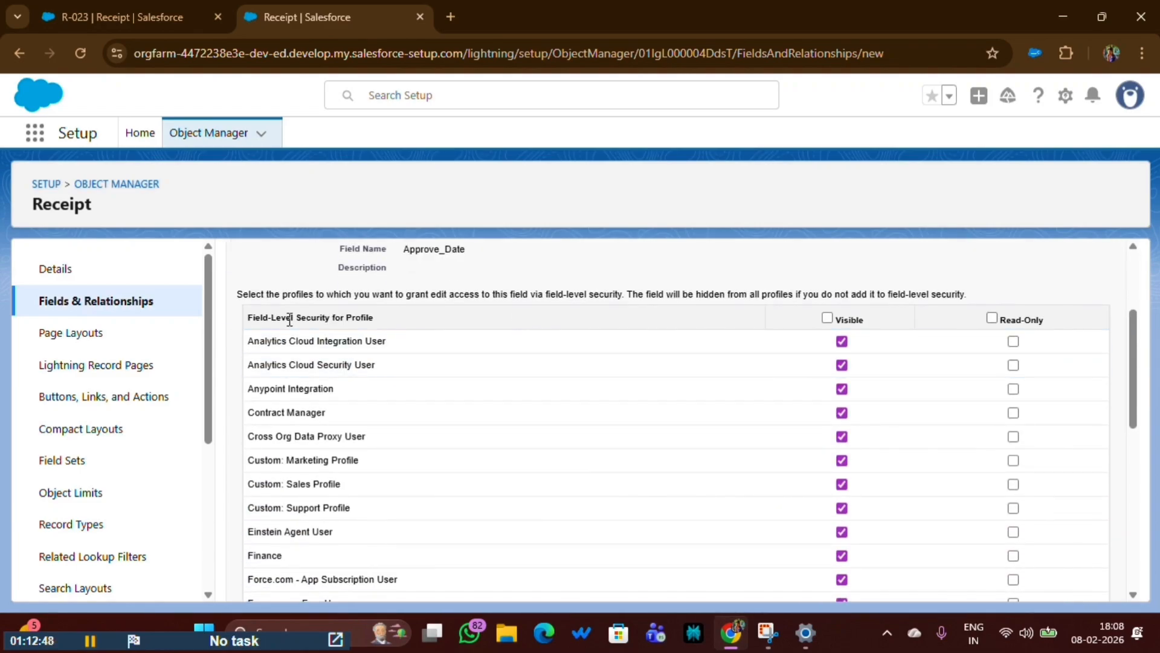
{"action": "left_click_drag", "start_coordinate": [250, 317], "coordinate": [428, 332]}
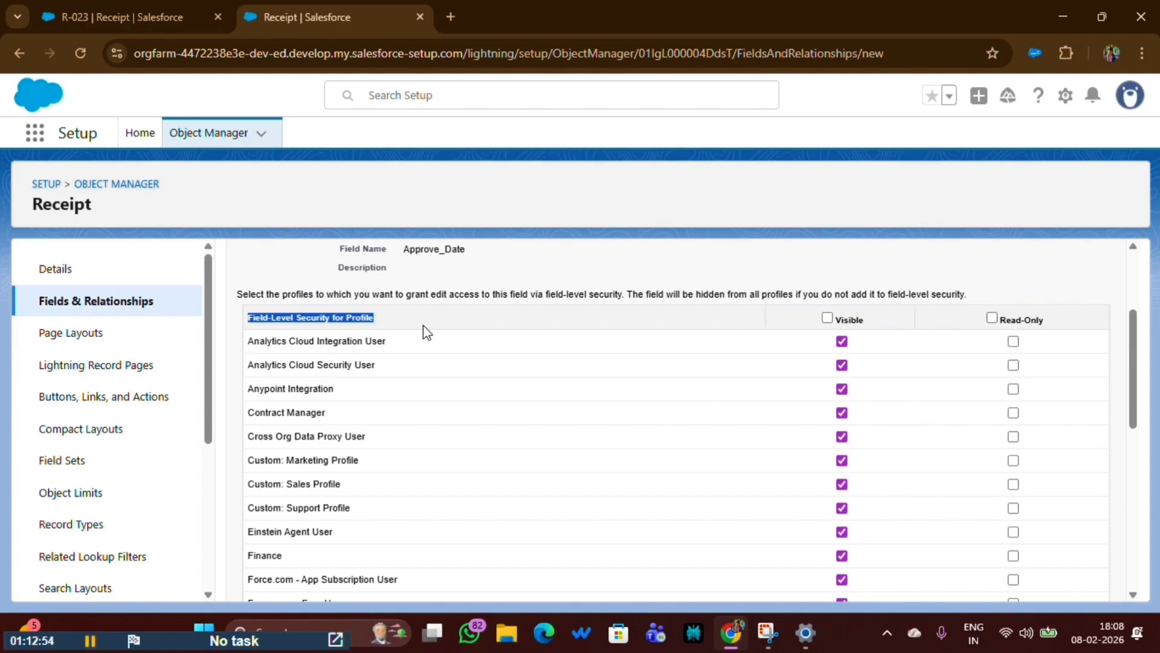
{"action": "left_click", "coordinate": [827, 318]}
{"action": "scroll", "coordinate": [880, 345], "scroll_direction": "down", "scroll_amount": 10}
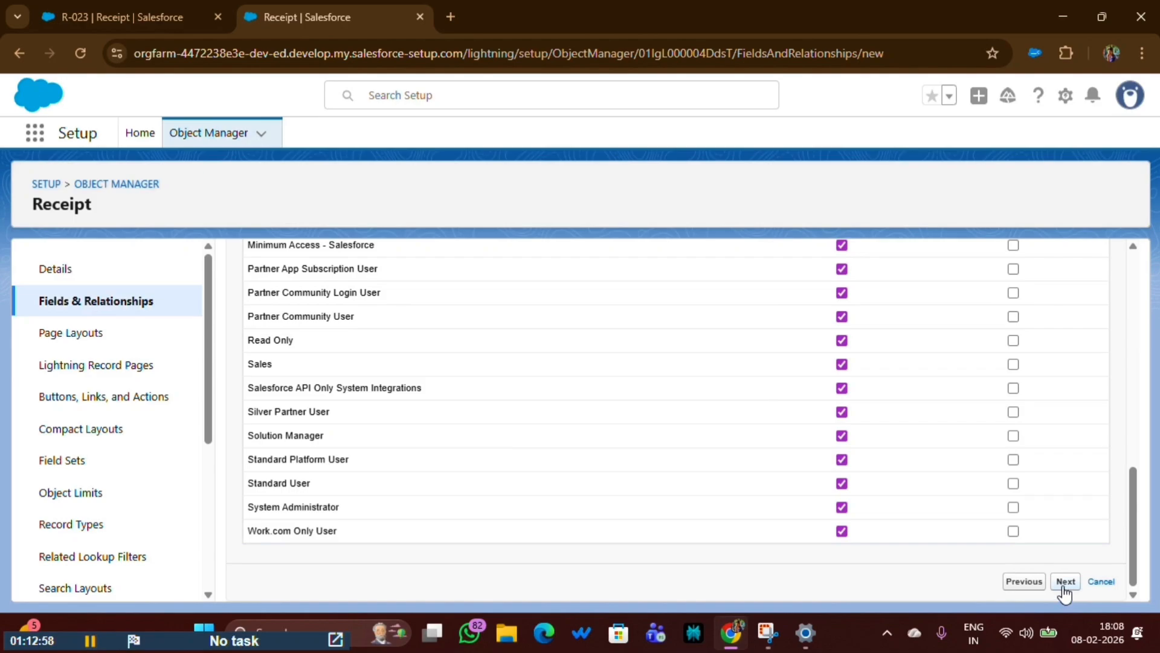
{"action": "left_click", "coordinate": [1064, 587]}
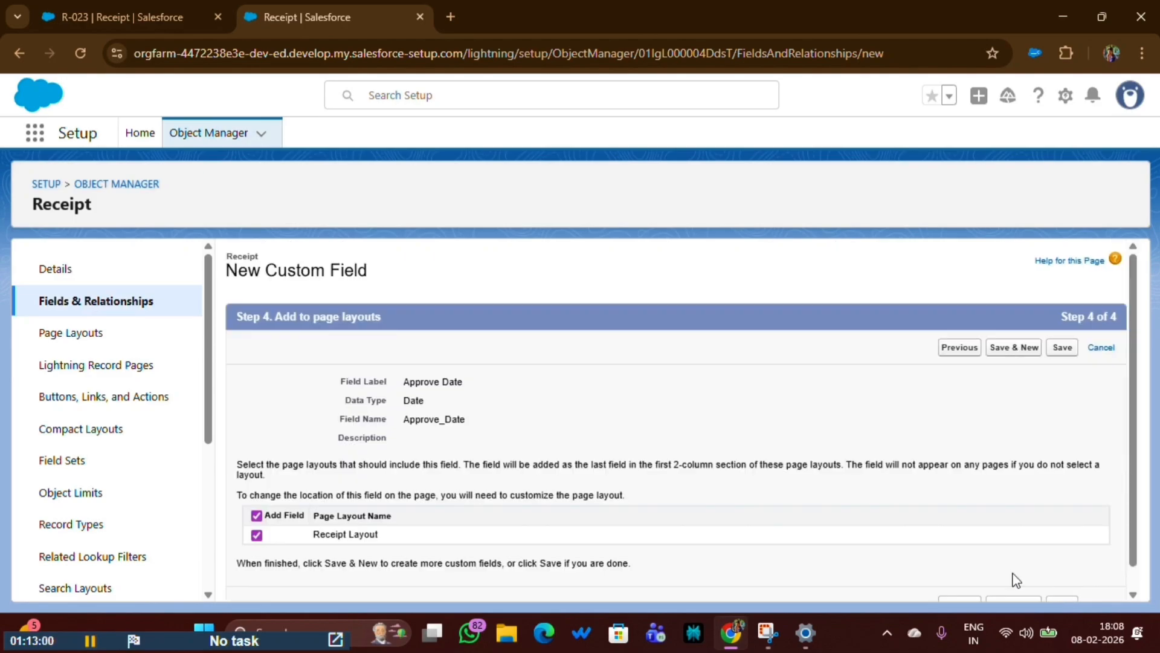
Save the Approve Date field with Receipt Layout included and check its label and API name in the field list.
{"action": "scroll", "coordinate": [544, 544], "scroll_direction": "down", "scroll_amount": 1}
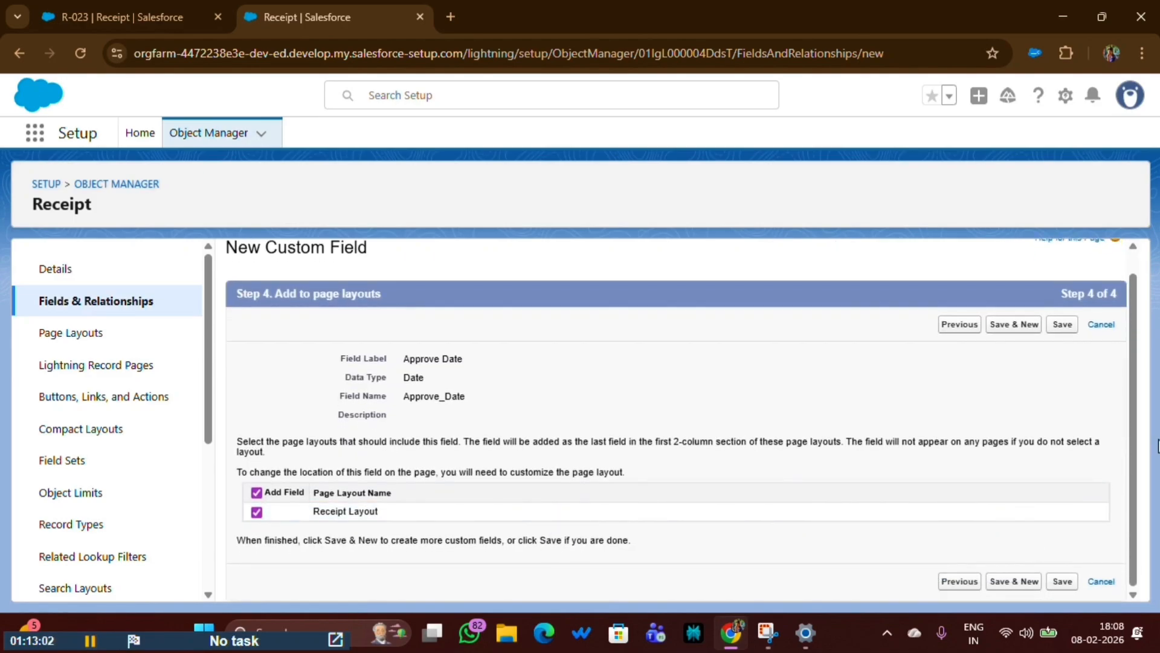
{"action": "left_click", "coordinate": [1062, 582]}
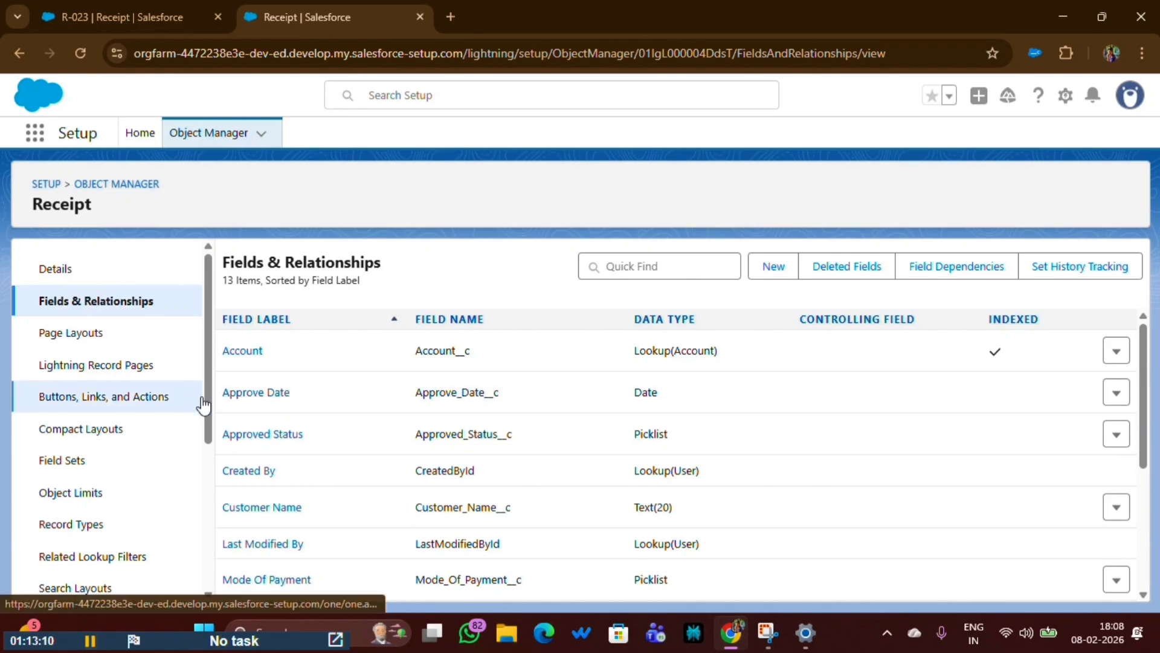
{"action": "left_click_drag", "start_coordinate": [221, 394], "coordinate": [271, 393]}
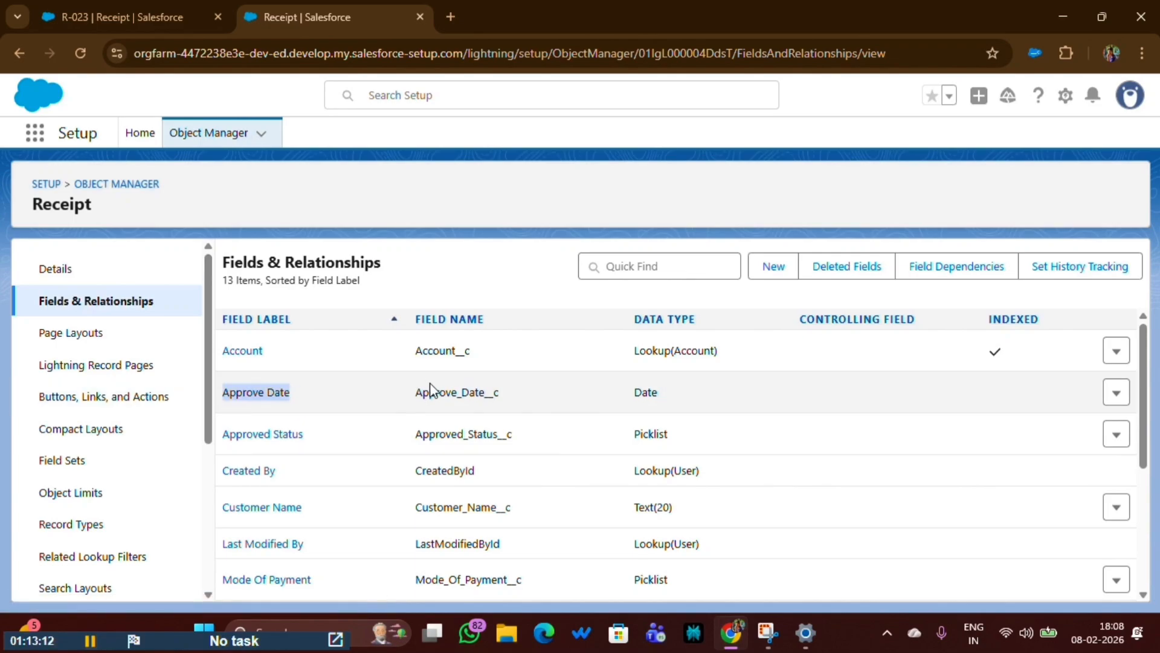
{"action": "mouse_move", "coordinate": [415, 391]}
{"action": "left_mouse_down"}
{"action": "mouse_move", "coordinate": [501, 408]}
{"action": "mouse_move", "coordinate": [469, 394]}
{"action": "mouse_move", "coordinate": [417, 398]}
{"action": "left_mouse_up"}
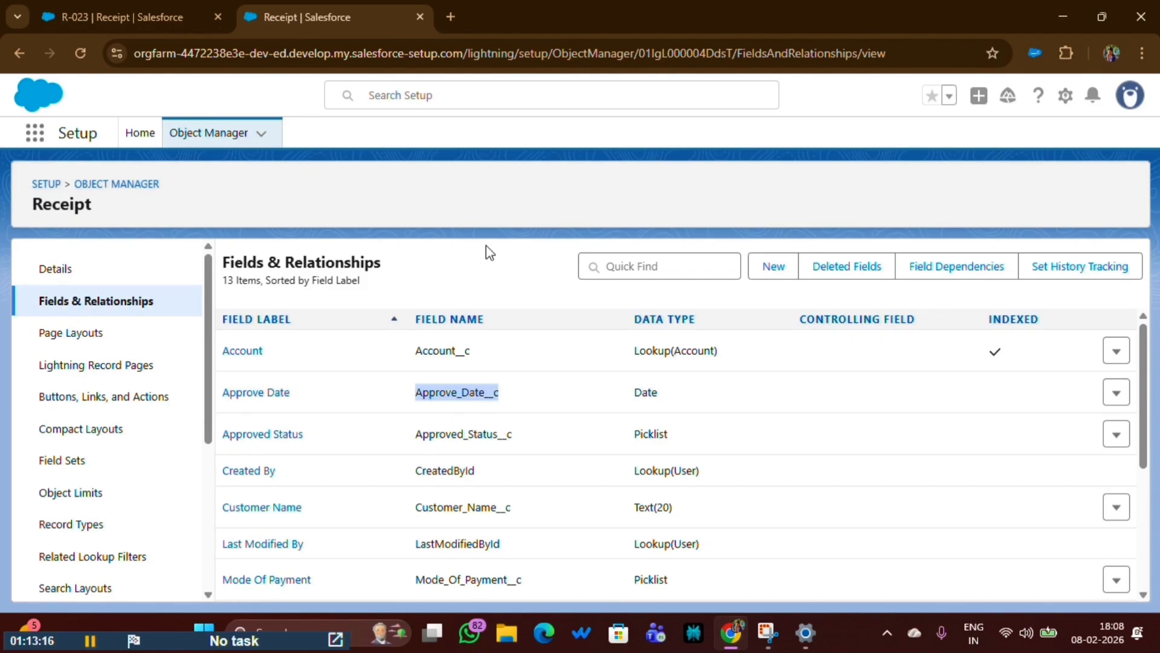
Move the Approve Date field directly below Approved Status in the Receipt Layout, save the layout and return to the page layout list.
{"action": "left_click", "coordinate": [72, 339]}
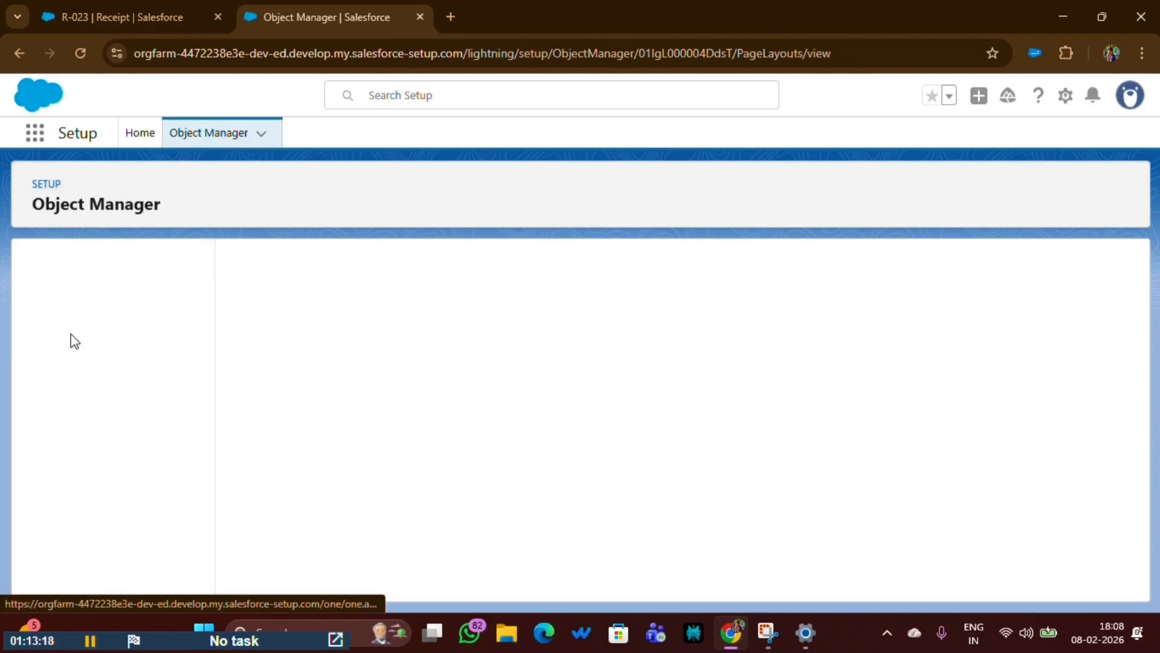
{"action": "left_click", "coordinate": [241, 354]}
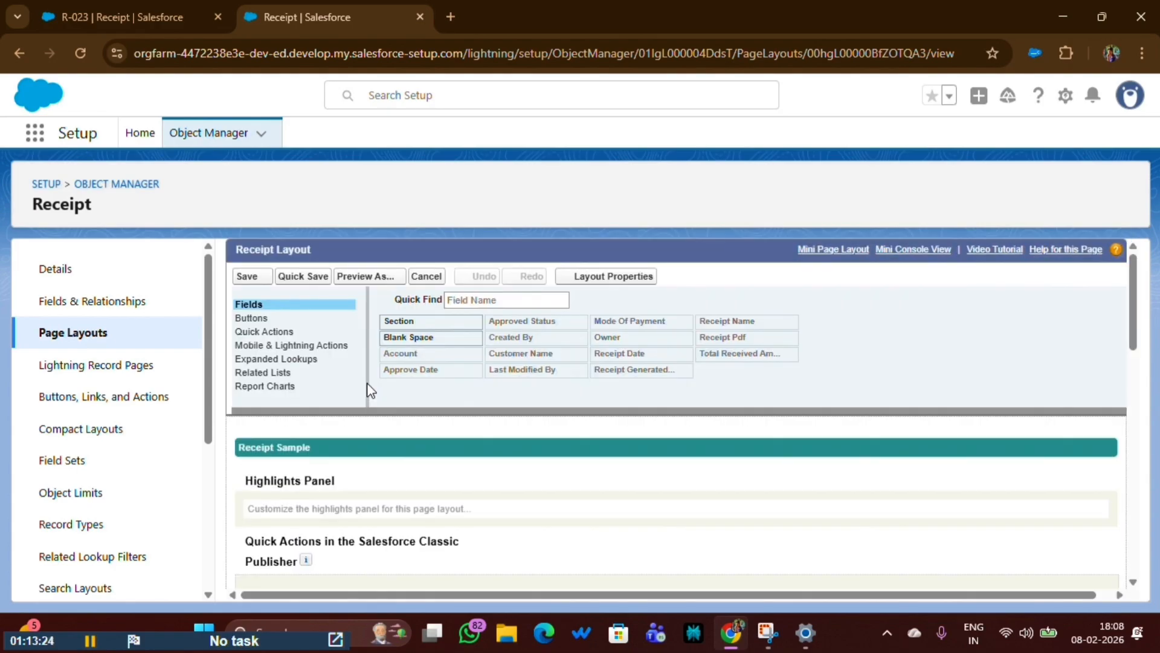
{"action": "scroll", "coordinate": [369, 390], "scroll_direction": "down", "scroll_amount": 8}
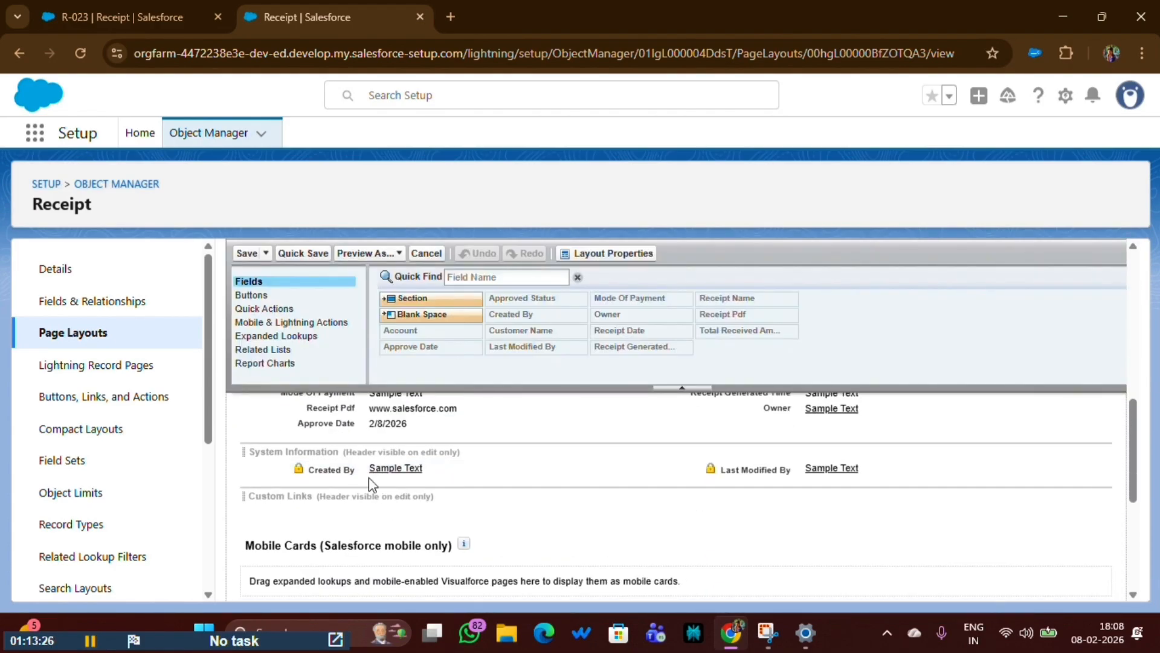
{"action": "scroll", "coordinate": [368, 477], "scroll_direction": "up", "scroll_amount": 2}
{"action": "left_click_drag", "start_coordinate": [351, 511], "coordinate": [755, 452]}
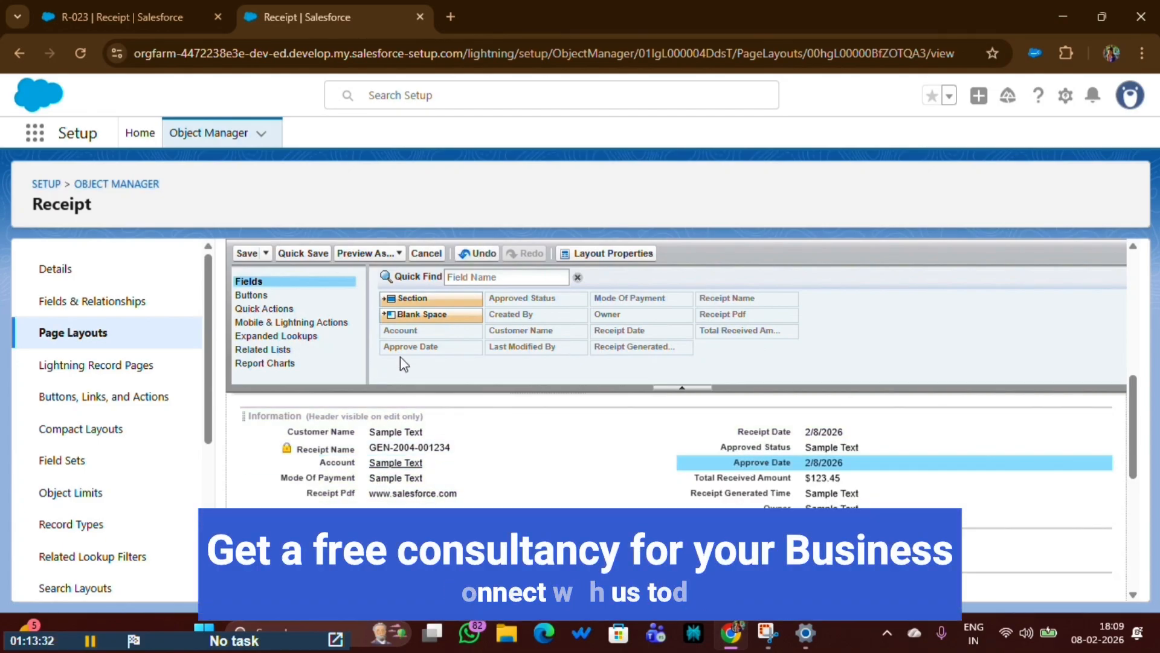
{"action": "left_click", "coordinate": [286, 254]}
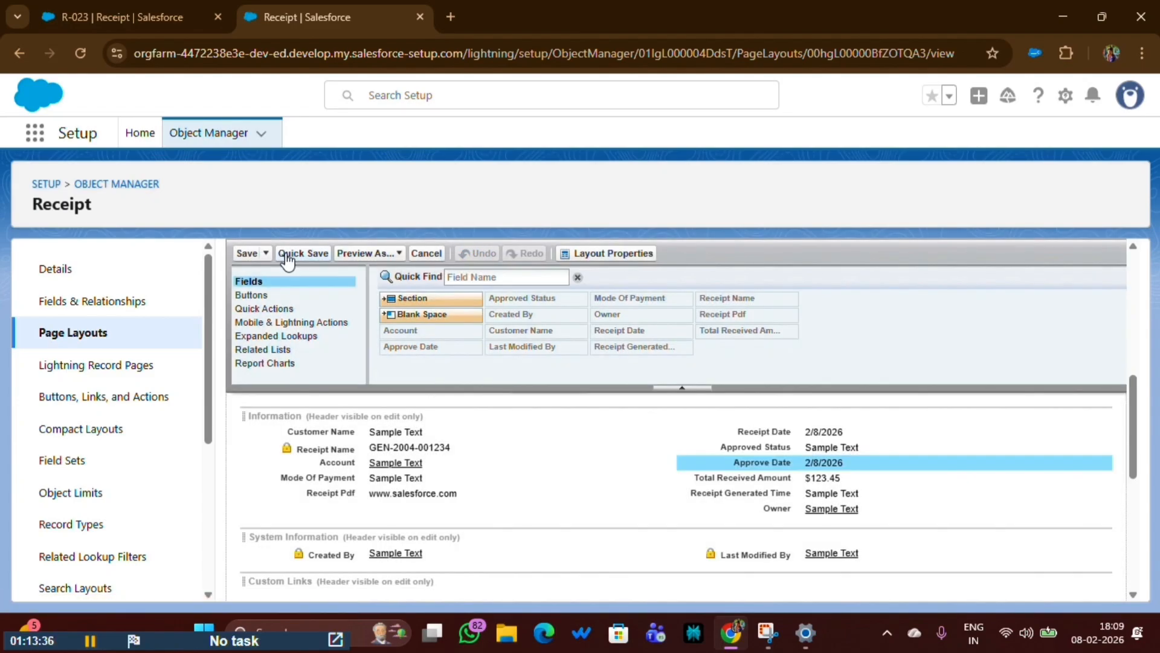
{"action": "left_click", "coordinate": [17, 53]}
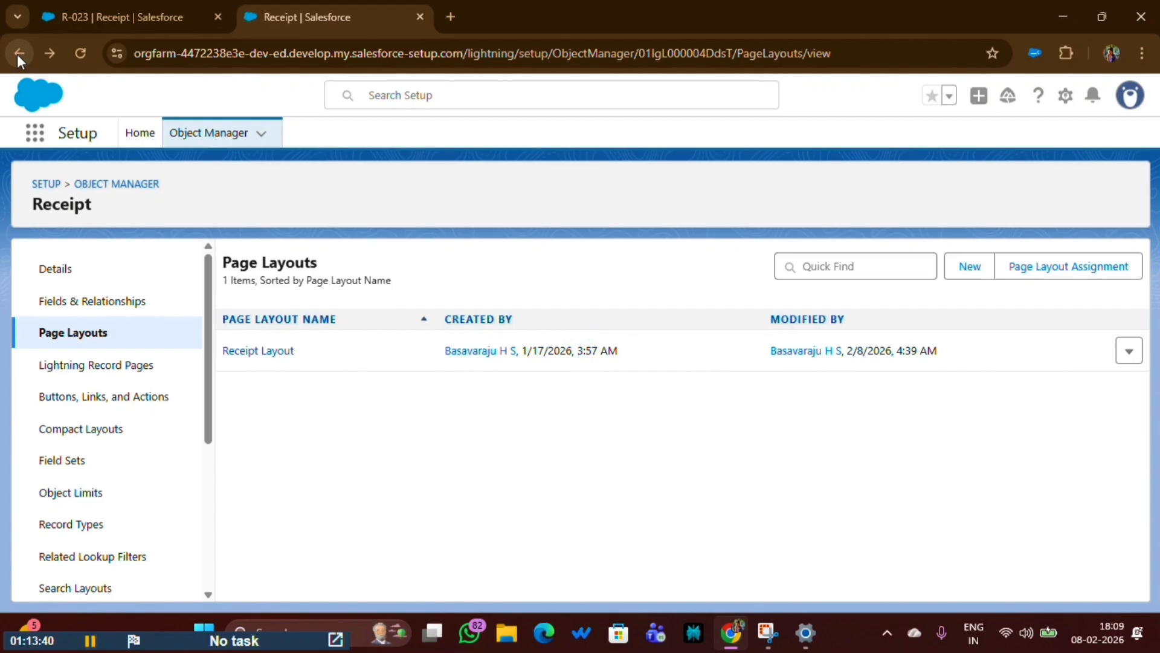
Empty the browser cache and hard reload the R-023 receipt record page.
{"action": "left_click", "coordinate": [109, 13]}
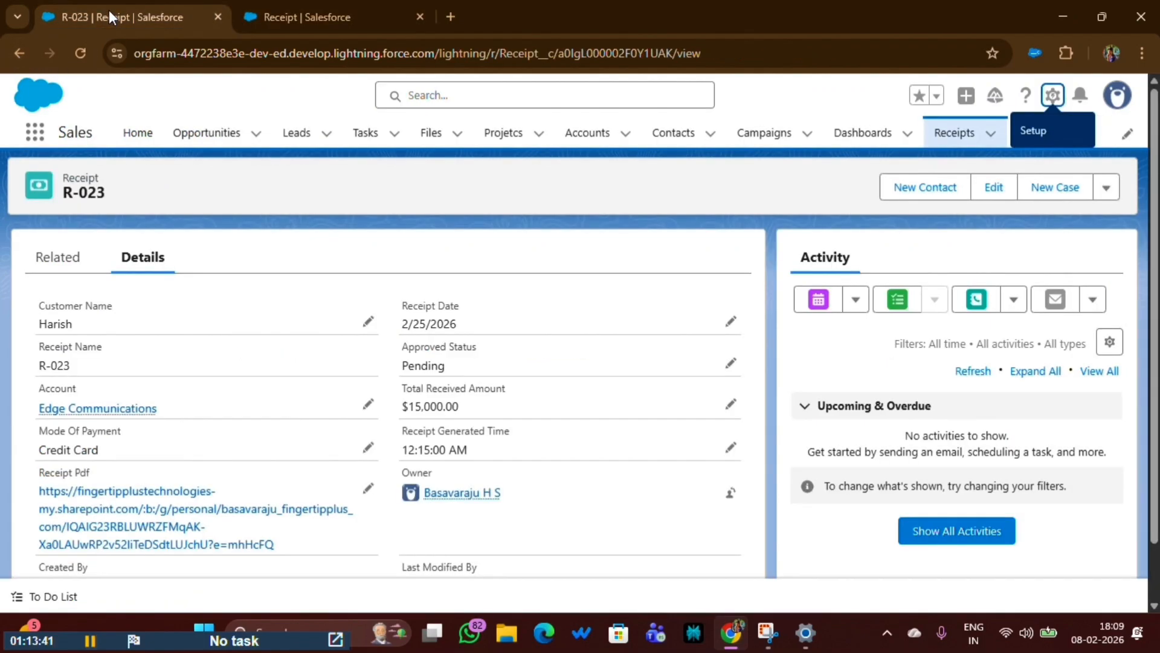
{"action": "right_click", "coordinate": [260, 103]}
{"action": "left_click", "coordinate": [245, 108]}
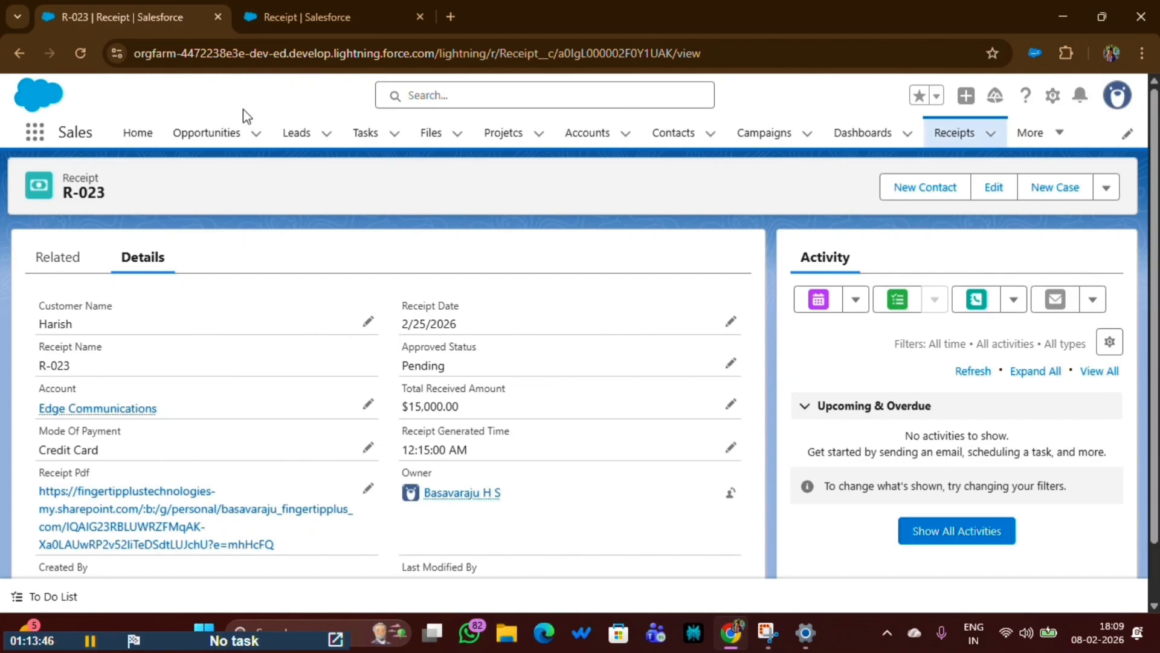
{"action": "right_click", "coordinate": [264, 97]}
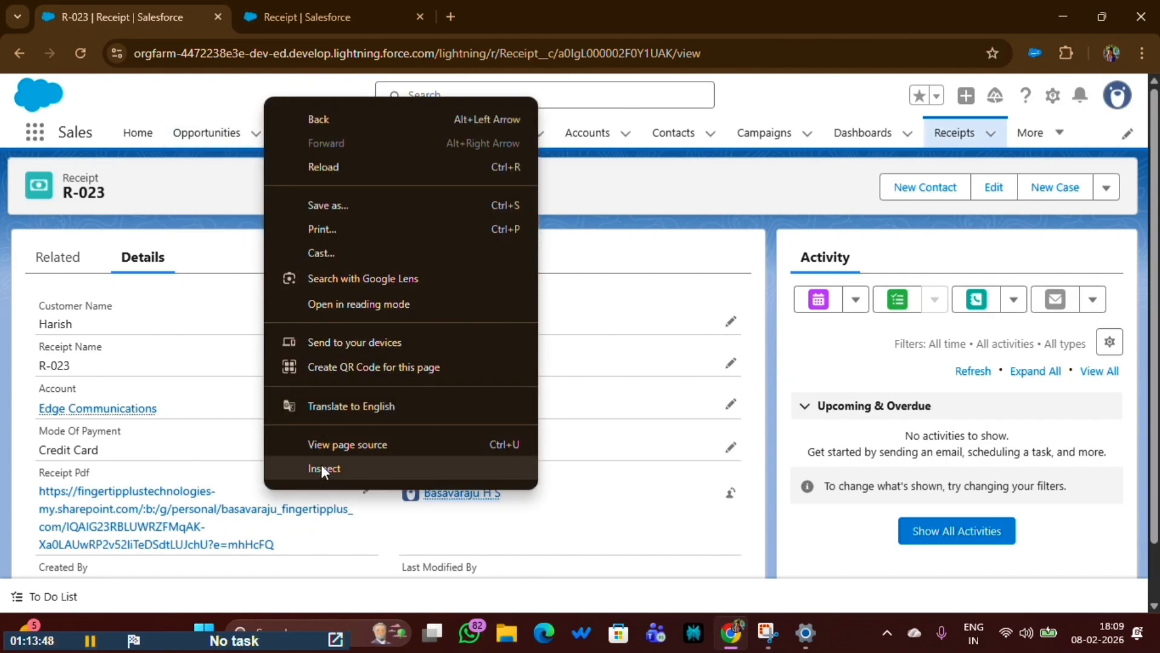
{"action": "left_click", "coordinate": [321, 466]}
{"action": "right_click", "coordinate": [81, 54]}
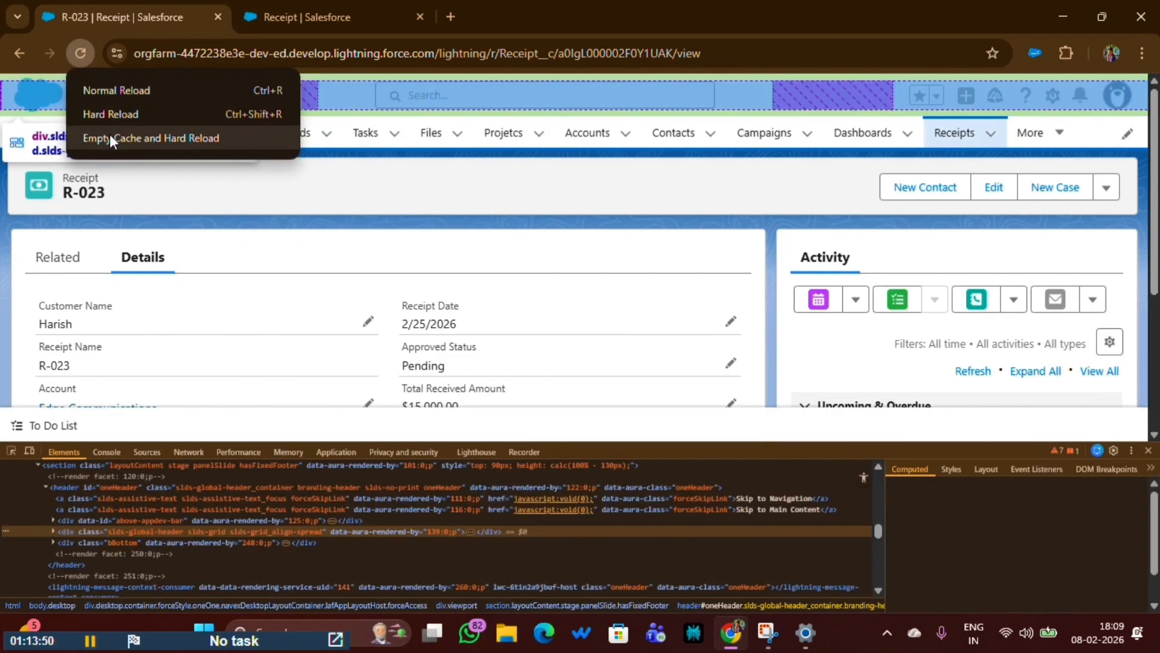
{"action": "left_click", "coordinate": [112, 138]}
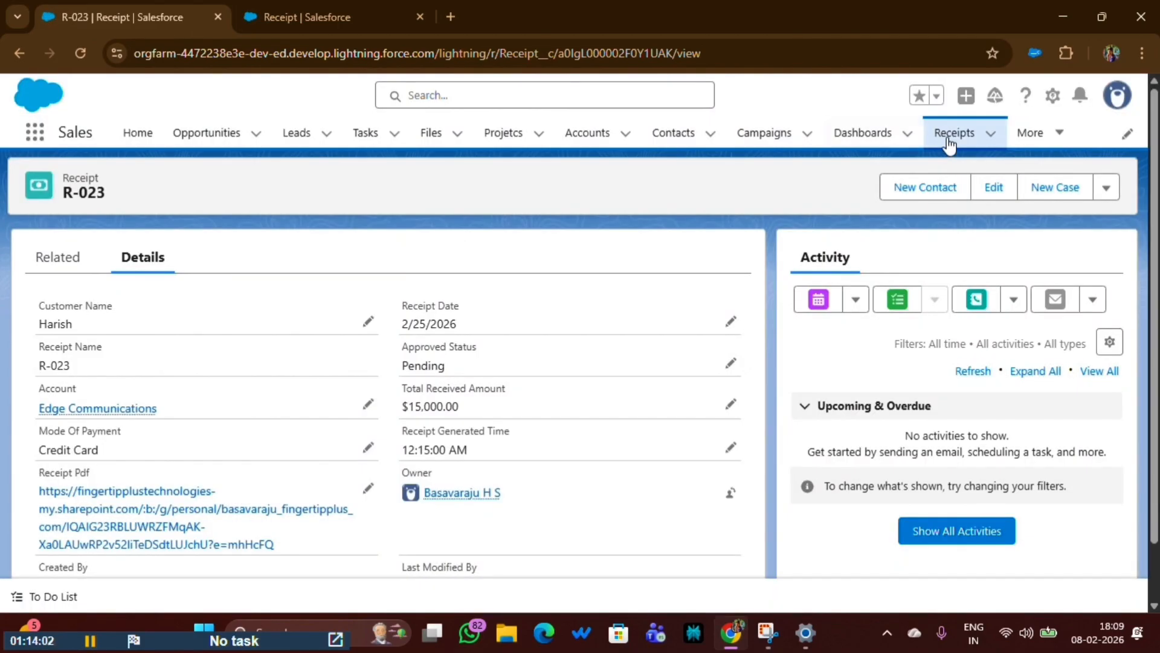
Start a new receipt record from the Receipts list and set its Approve Date to 2/10/2026.
{"action": "left_click", "coordinate": [950, 134]}
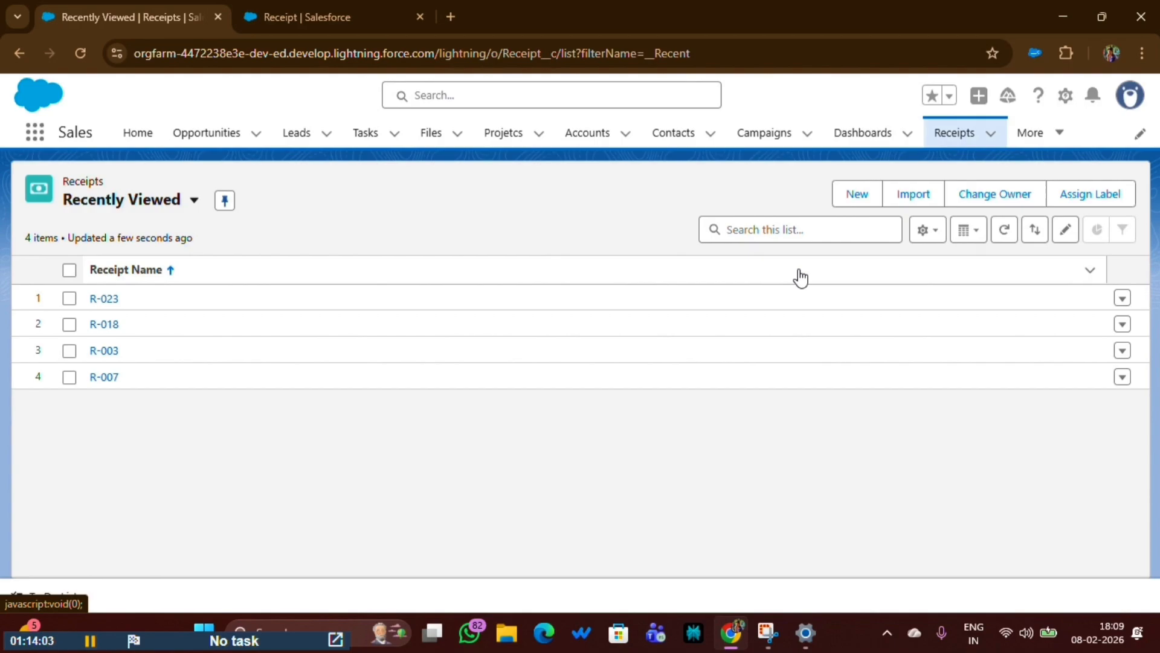
{"action": "left_click", "coordinate": [857, 197]}
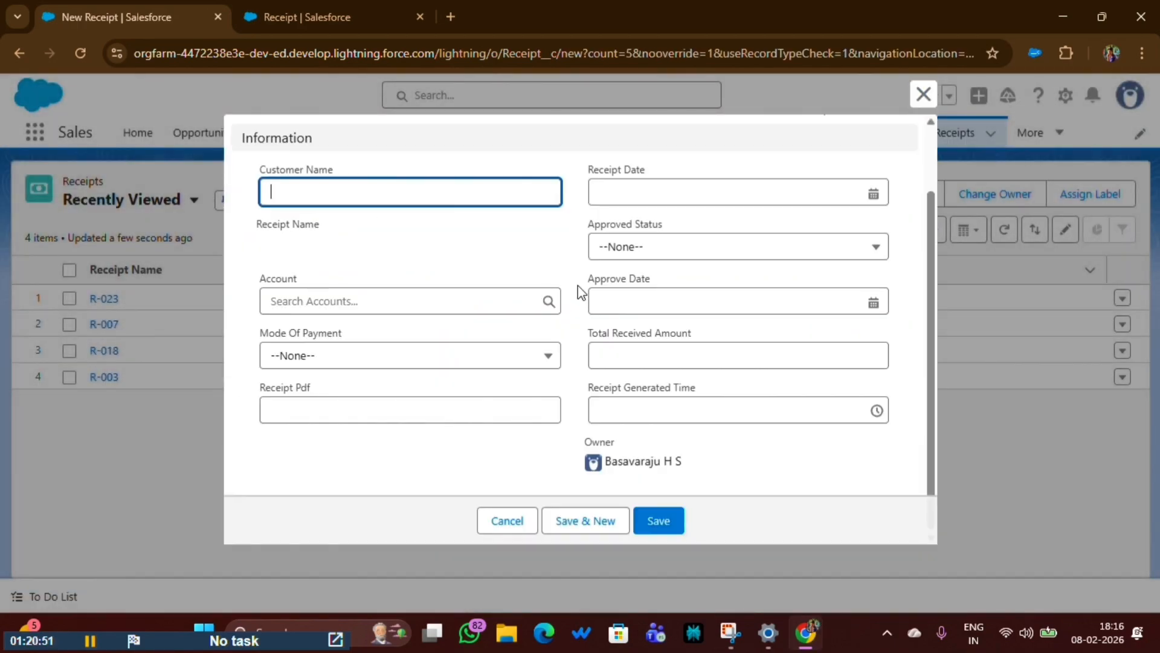
{"action": "left_click_drag", "start_coordinate": [577, 286], "coordinate": [657, 281]}
{"action": "left_click", "coordinate": [662, 299]}
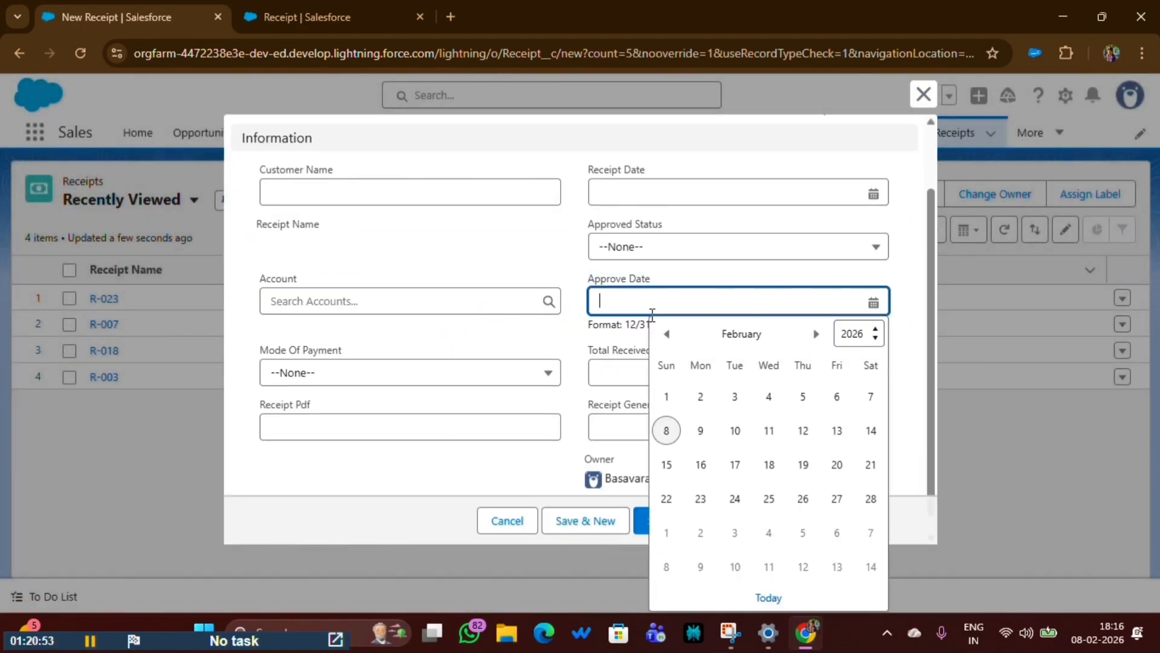
{"action": "left_click", "coordinate": [731, 430]}
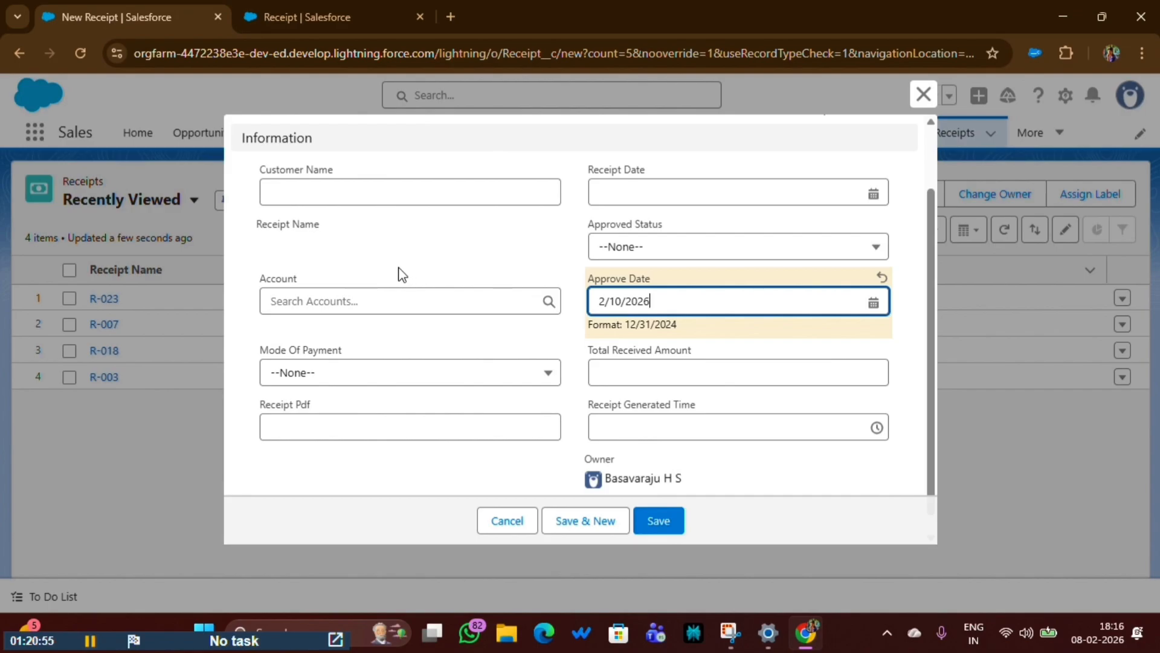
{"action": "scroll", "coordinate": [399, 268], "scroll_direction": "up", "scroll_amount": 2}
{"action": "scroll", "coordinate": [399, 268], "scroll_direction": "down", "scroll_amount": 2}
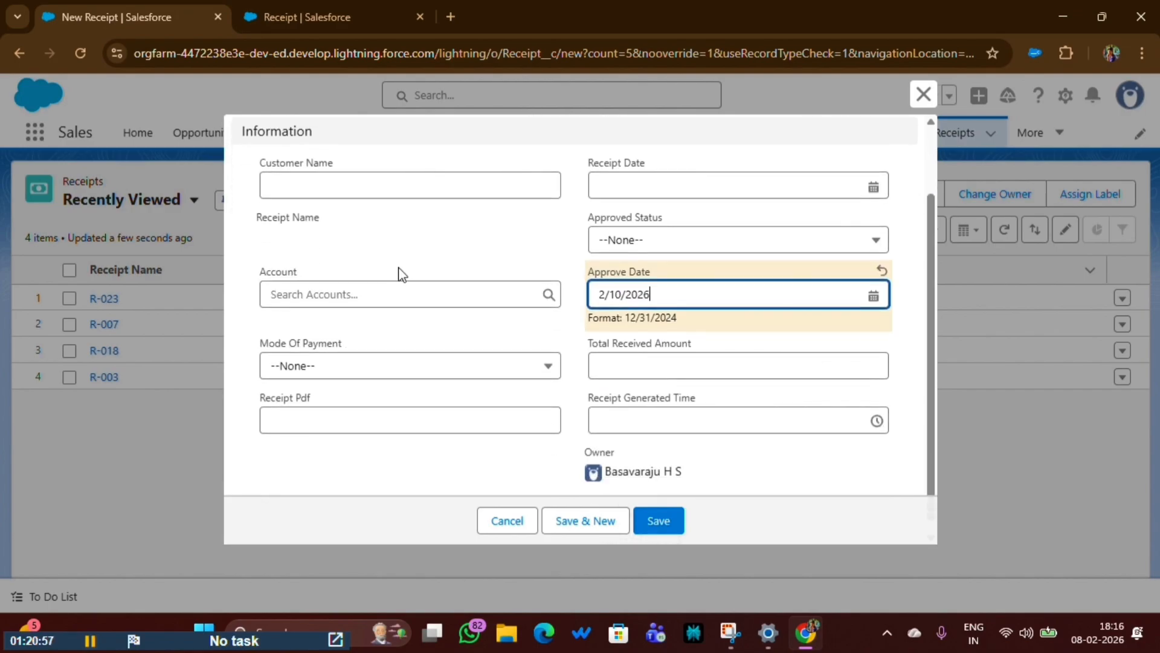